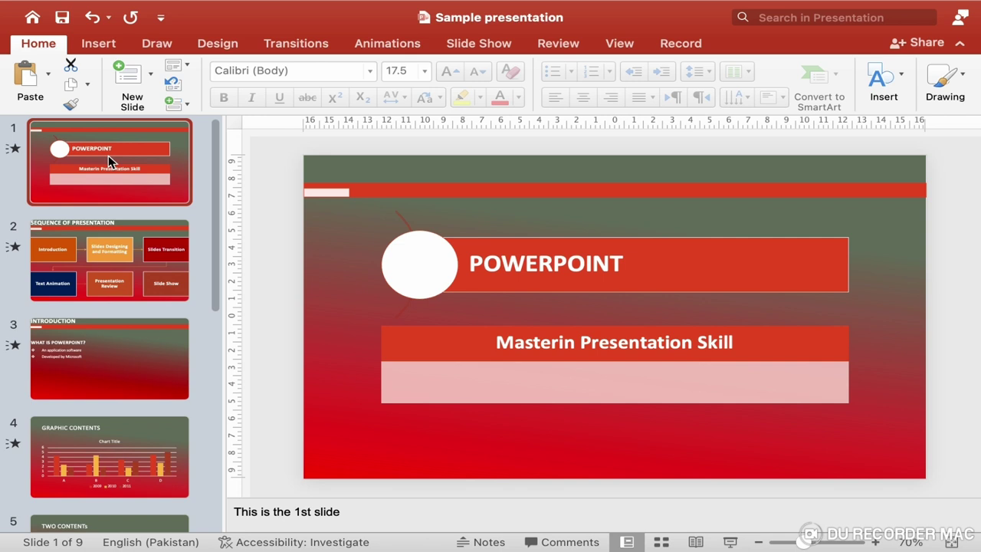
# Select the INTRODUCTION slide (slide 3) and show the New Slide layout choices
pyautogui.click(155, 366)
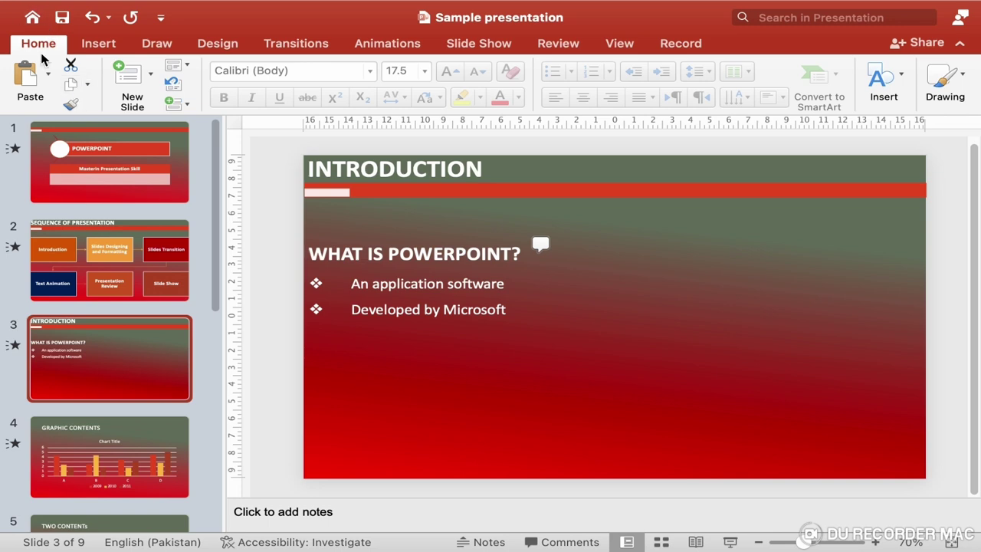
pyautogui.click(151, 75)
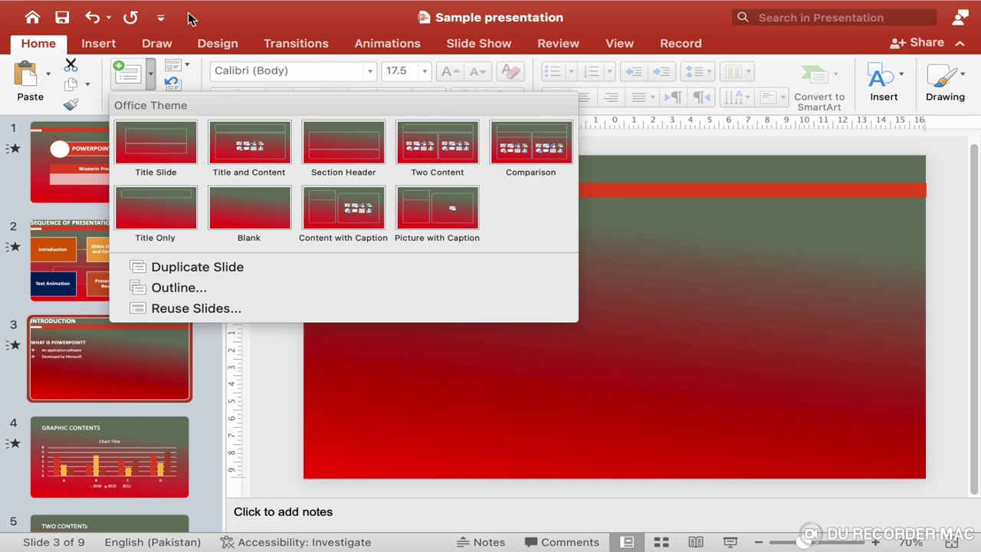
# Insert a Title Only slide as slide 4, right after INTRODUCTION
pyautogui.click(217, 10)
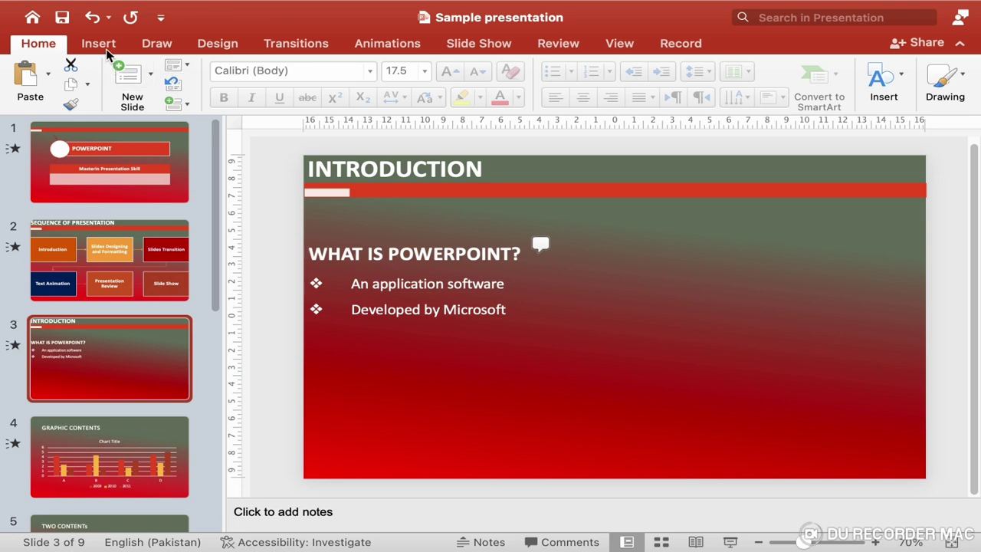
pyautogui.click(99, 43)
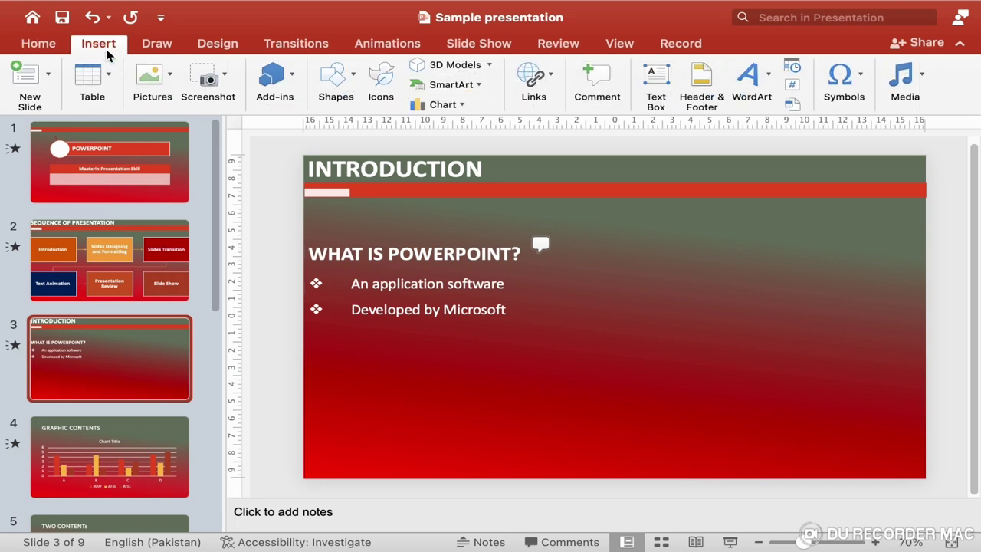
pyautogui.click(48, 87)
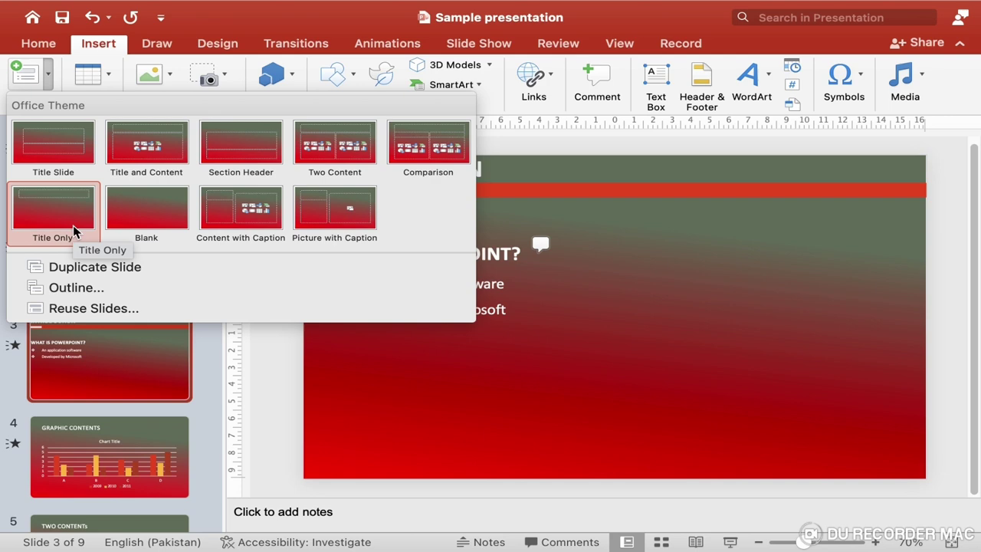
pyautogui.click(75, 232)
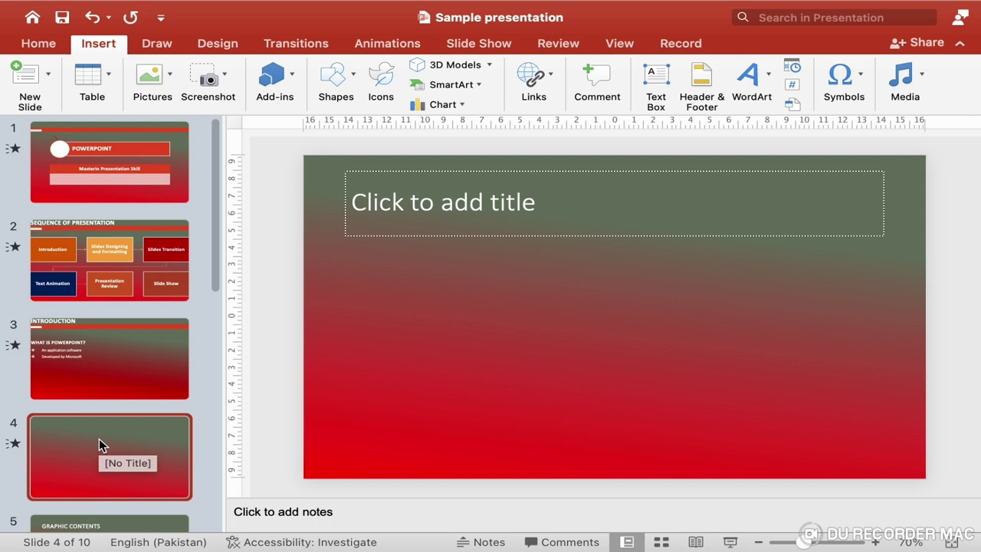
# Type 'TABLE' into the new slide's title placeholder
pyautogui.click(435, 204)
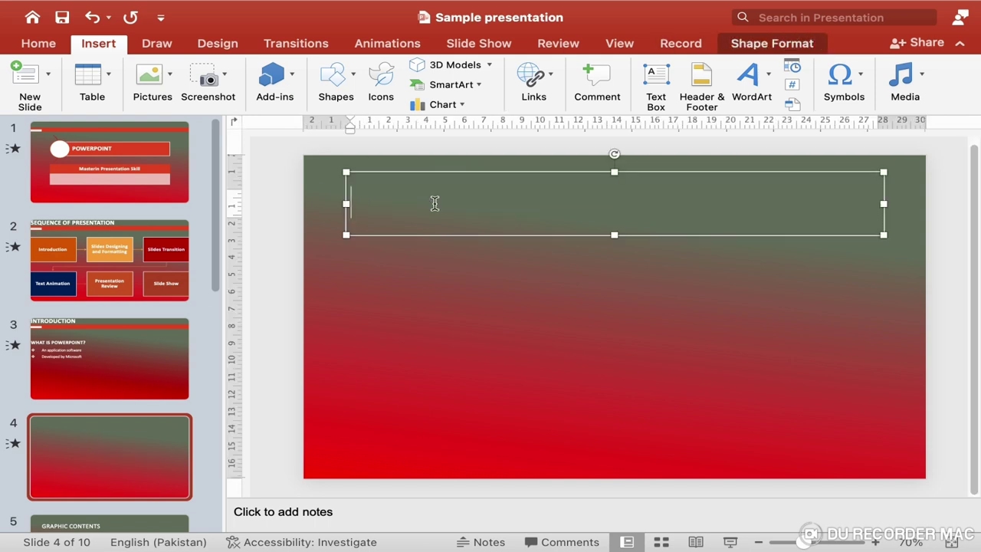
pyautogui.write('TABLE')
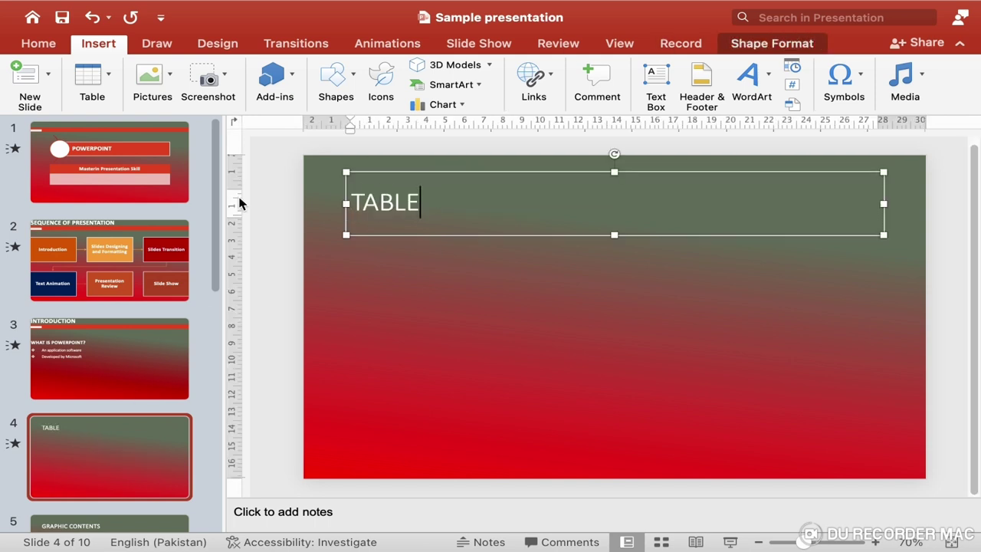
pyautogui.click(44, 42)
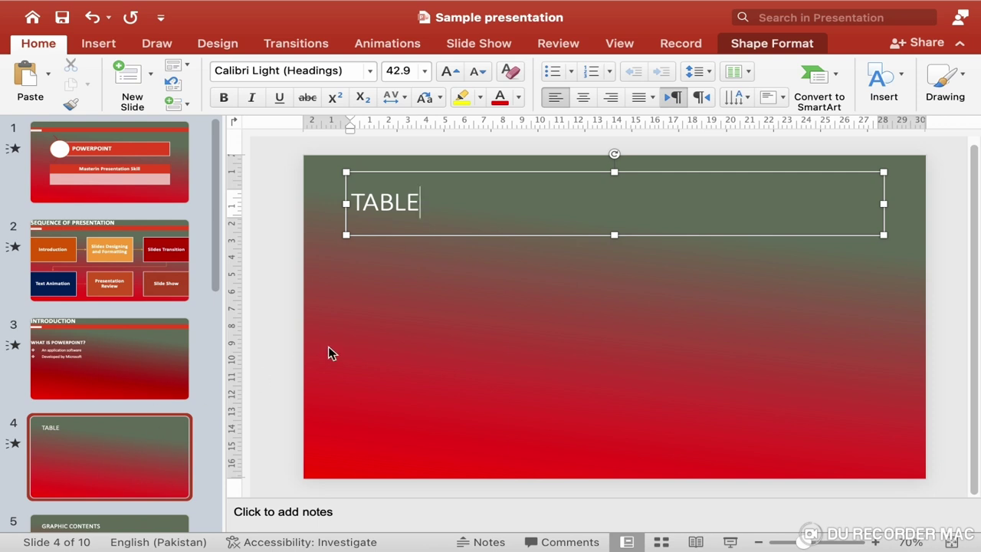
pyautogui.click(488, 299)
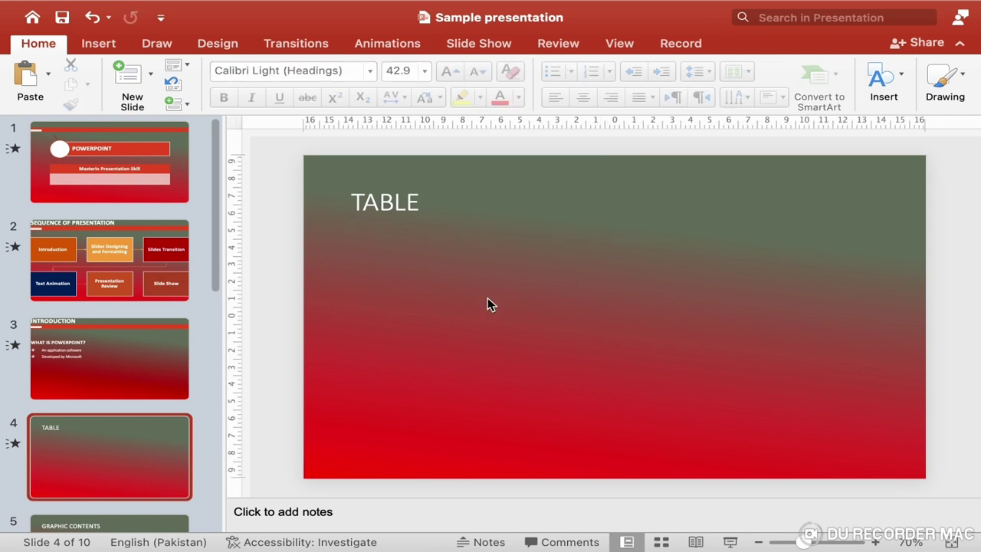
# Insert a 4-column by 3-row table on slide 4
pyautogui.click(102, 48)
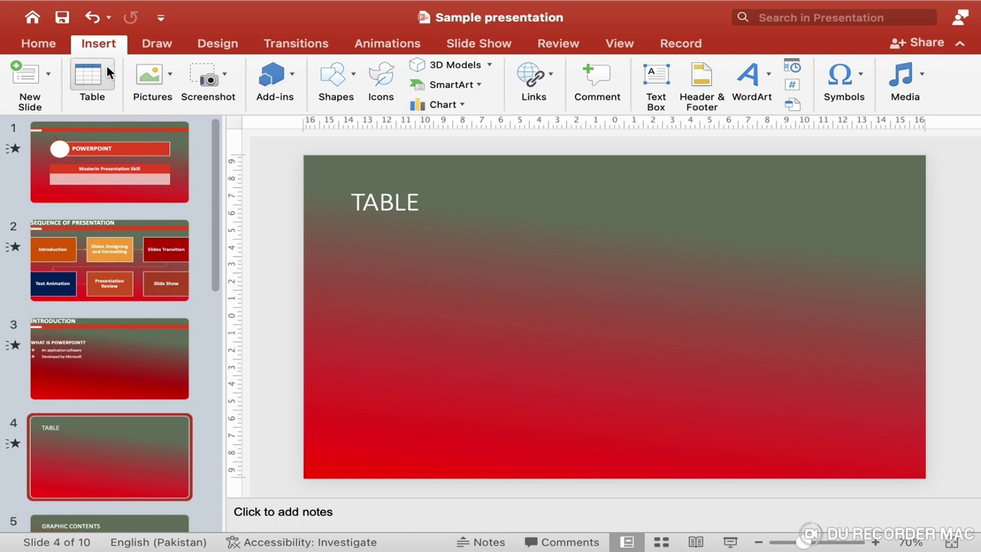
pyautogui.click(108, 82)
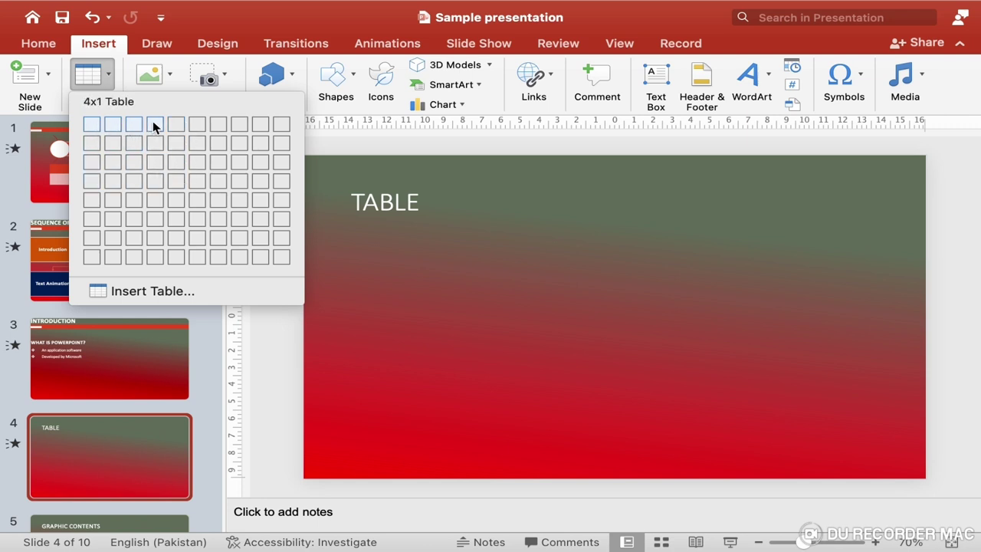
pyautogui.click(157, 171)
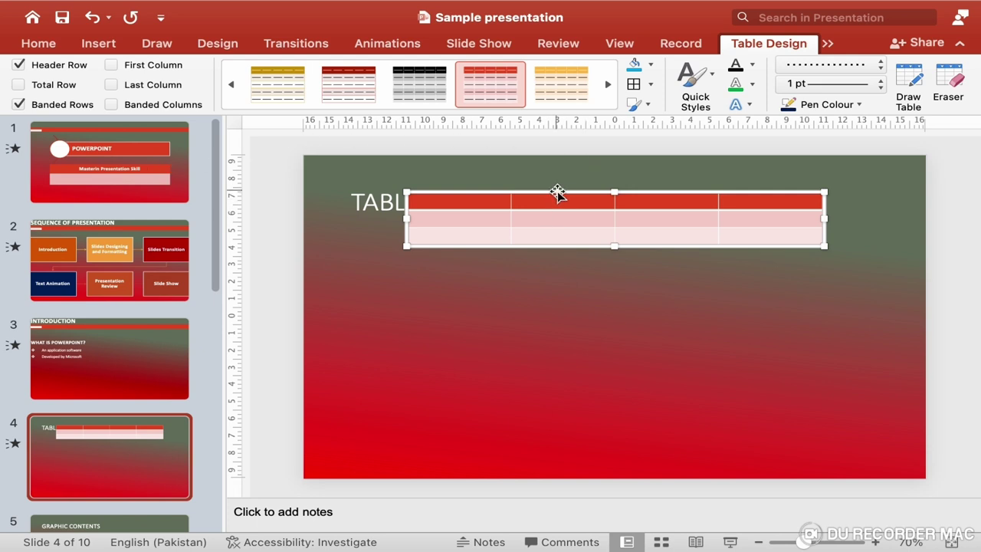
# Move the table below the TABLE heading and number the header cells 1, 2, 3, 4
pyautogui.moveTo(558, 194); pyautogui.dragTo(561, 248)
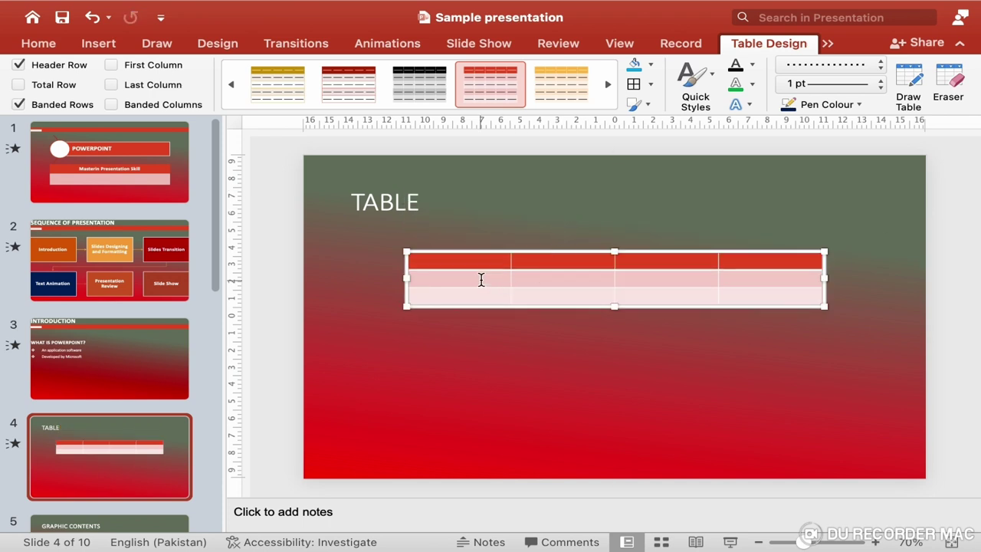
pyautogui.click(479, 266)
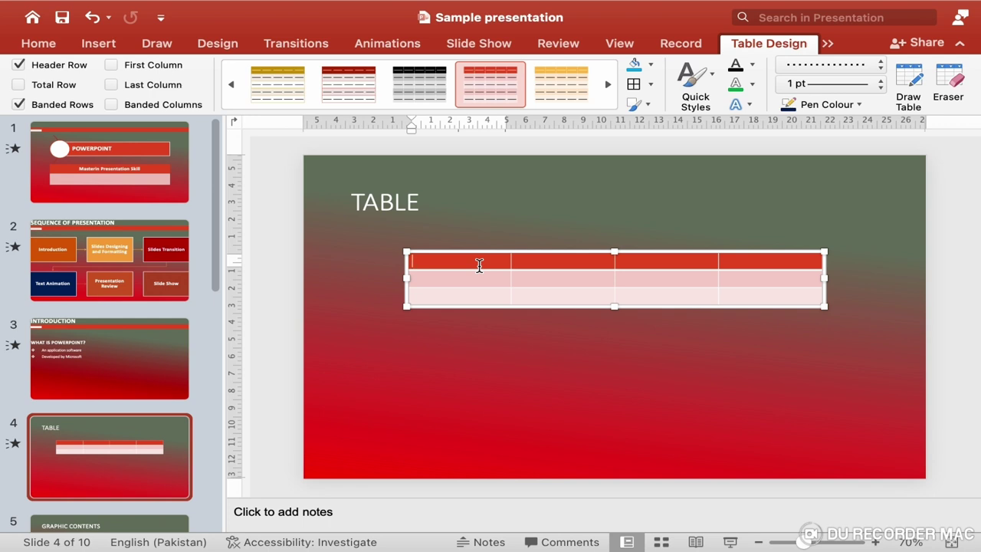
pyautogui.write('1')
pyautogui.press('Tab')
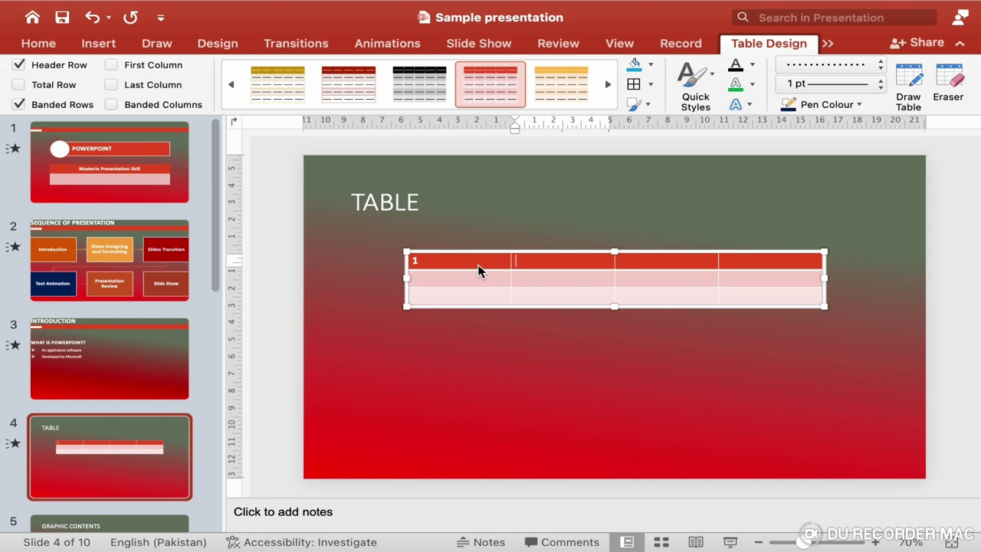
pyautogui.write('2')
pyautogui.press('Tab')
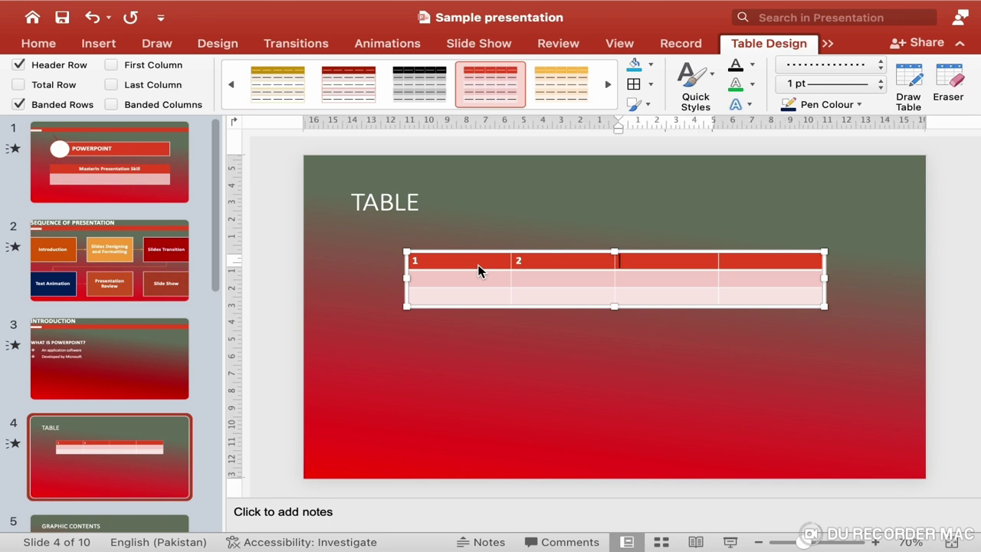
pyautogui.write('3')
pyautogui.press('Tab')
pyautogui.write('4')
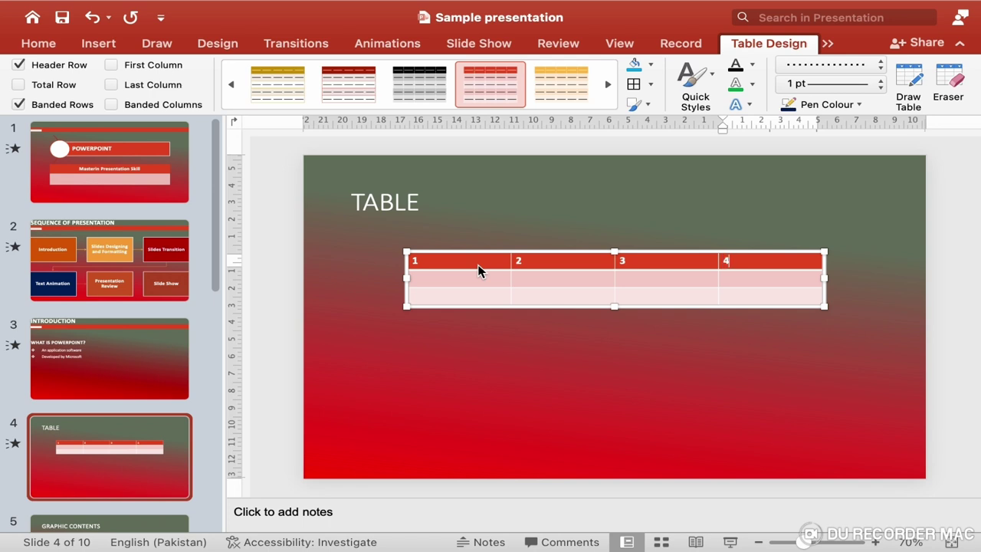
# Label the first-column cells of rows two and three with 2 and 3
pyautogui.press('Tab')
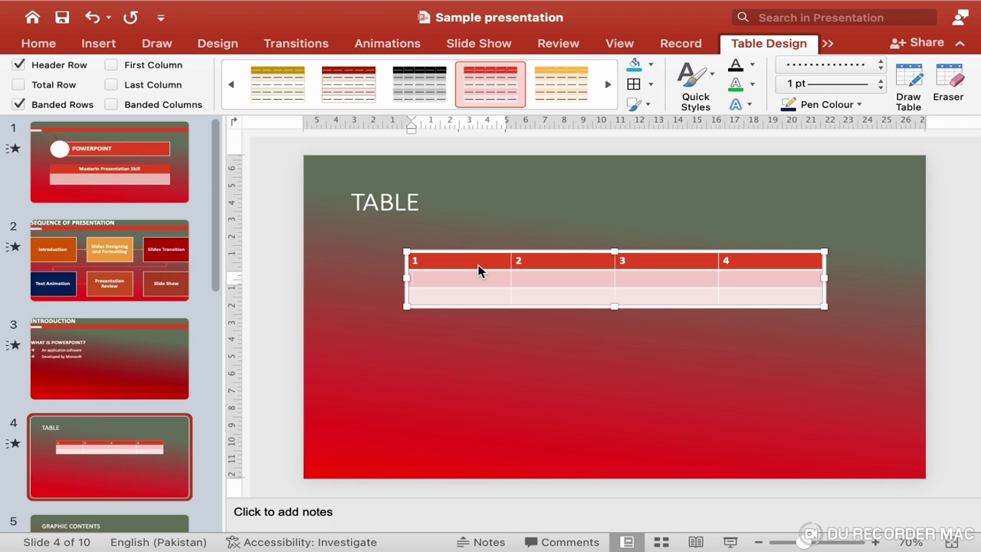
pyautogui.write('2')
pyautogui.press('Down')
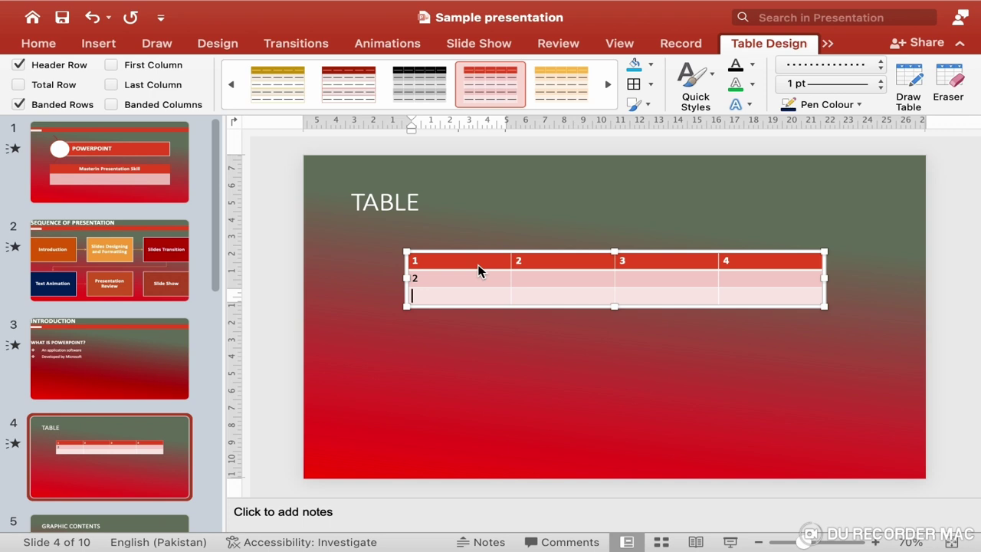
pyautogui.write('3')
pyautogui.click(624, 261)
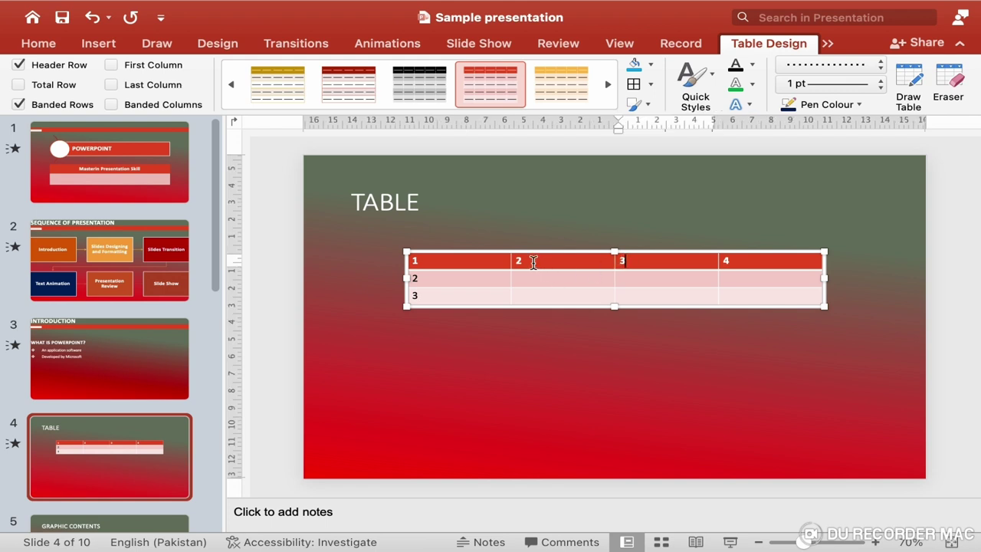
pyautogui.click(535, 262)
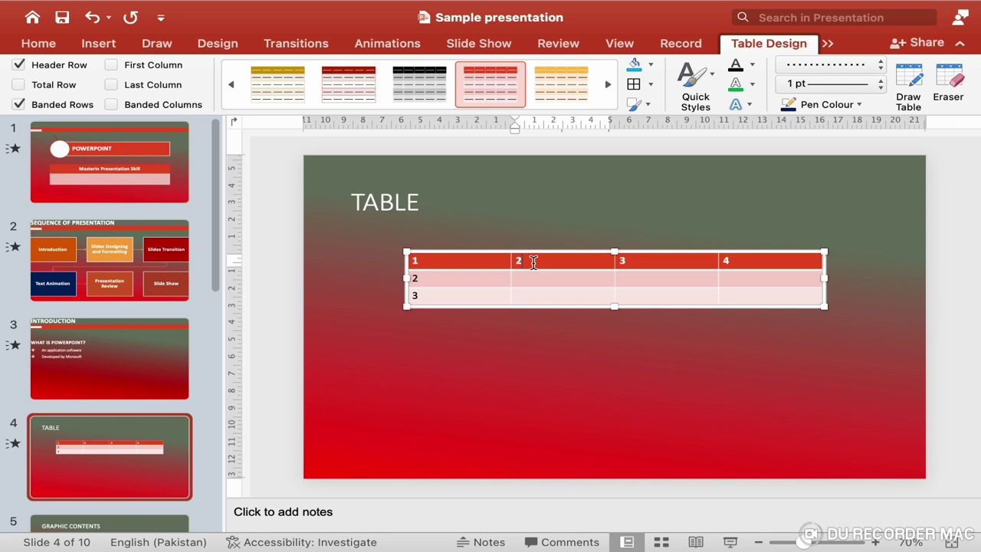
pyautogui.click(629, 264)
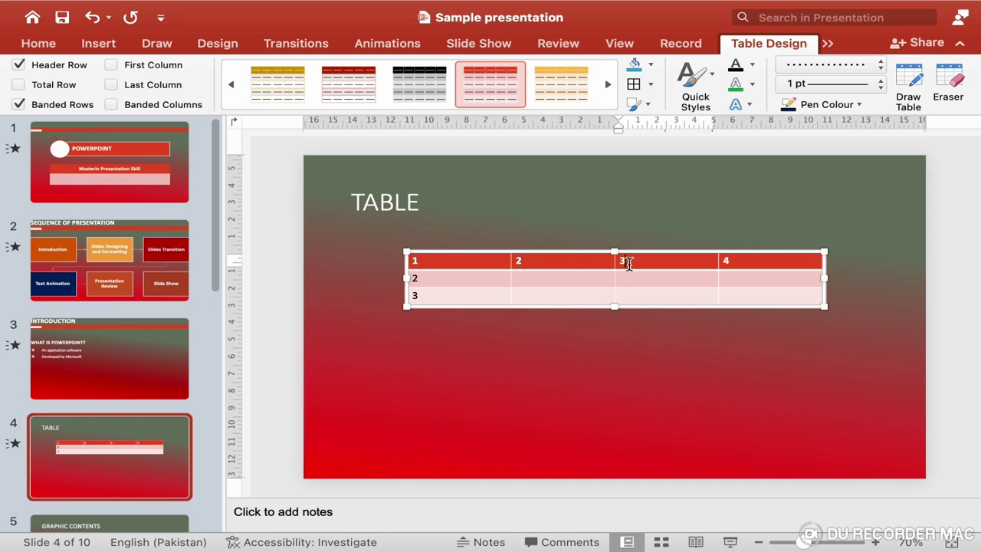
pyautogui.rightClick(629, 264)
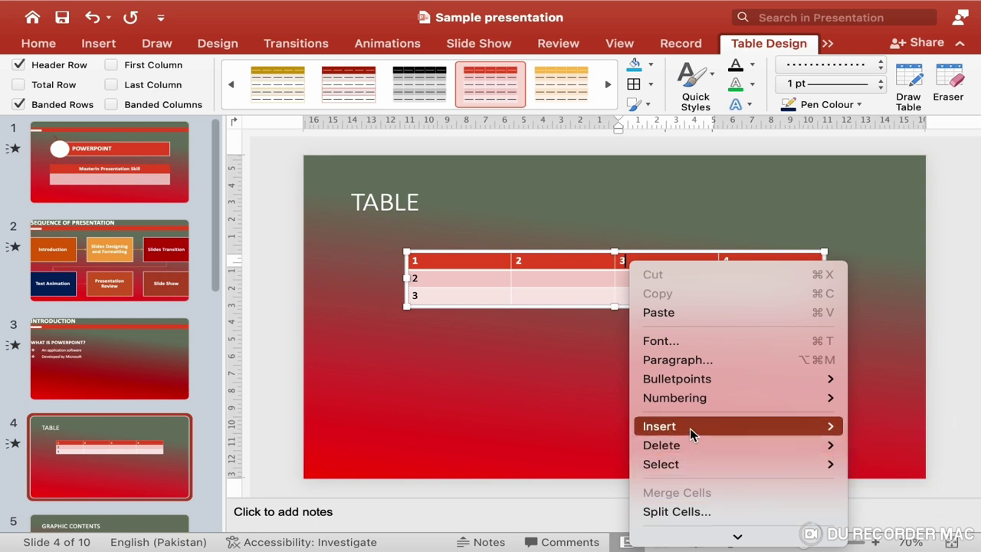
pyautogui.moveTo(690, 433)
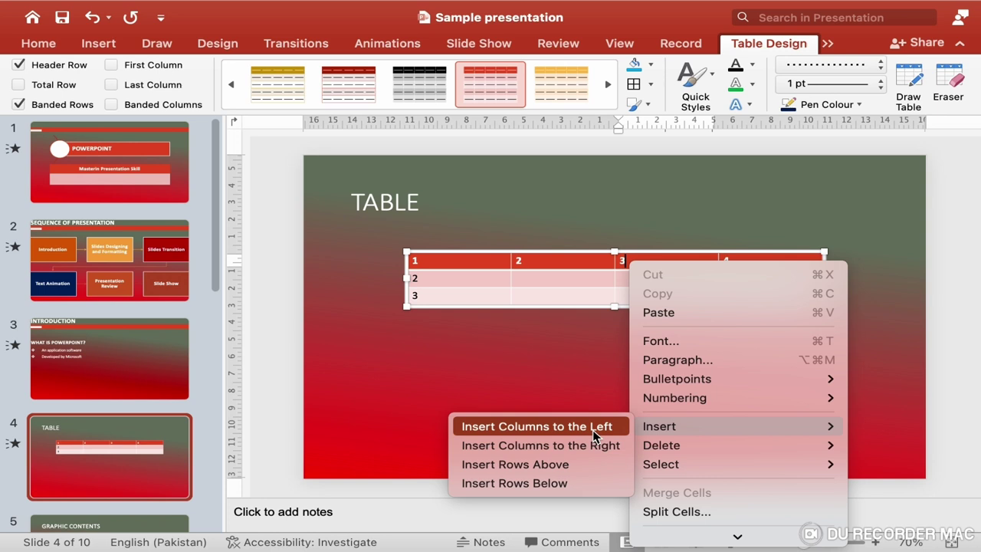
pyautogui.click(595, 435)
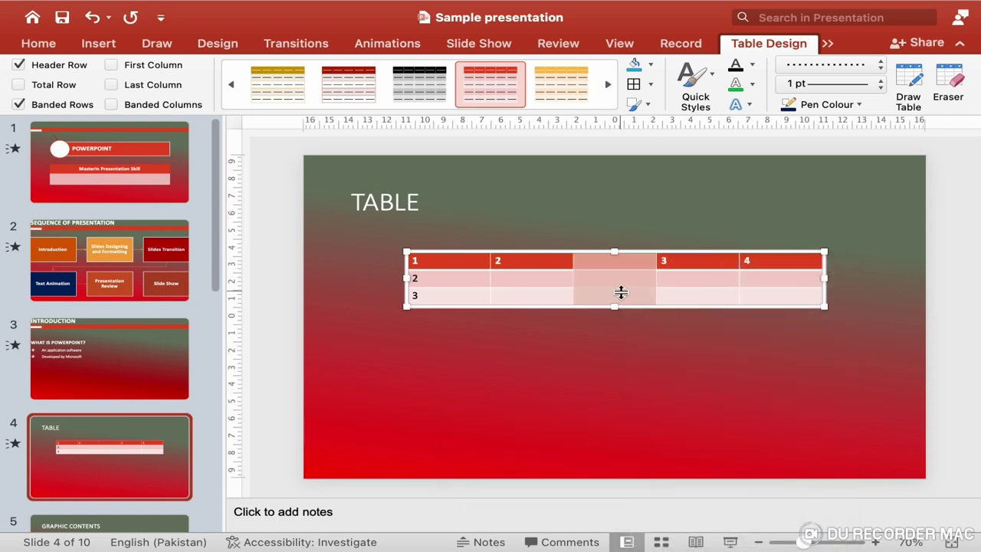
pyautogui.click(628, 280)
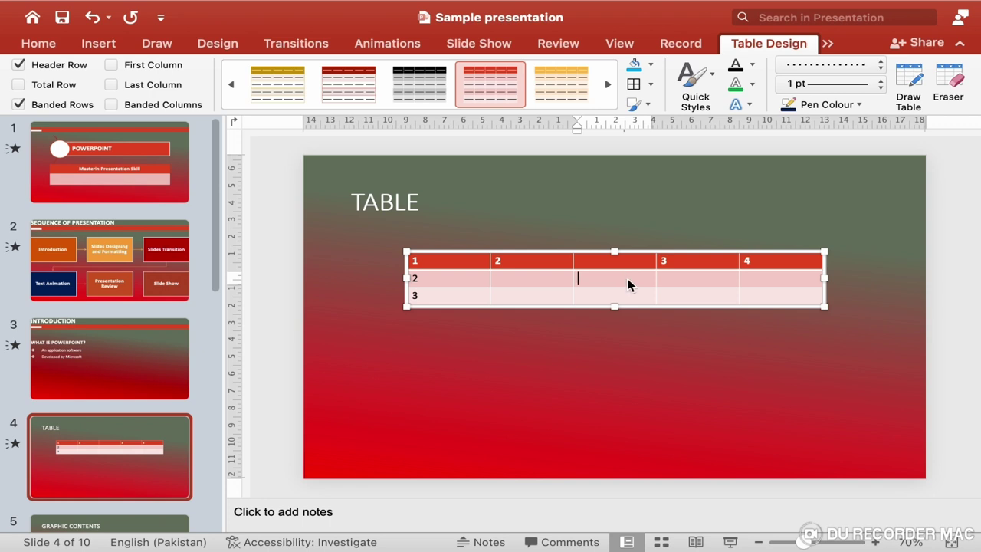
pyautogui.press('super+z')
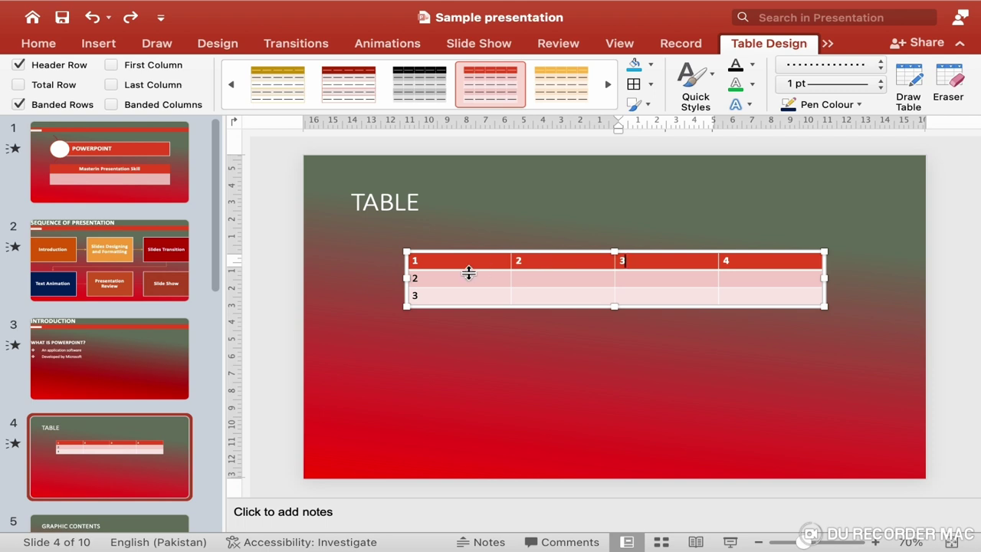
# Insert two empty columns right of column 2, making the table six columns wide
pyautogui.moveTo(481, 263)
pyautogui.mouseDown()
pyautogui.moveTo(500, 270)
pyautogui.moveTo(551, 256)
pyautogui.mouseUp()
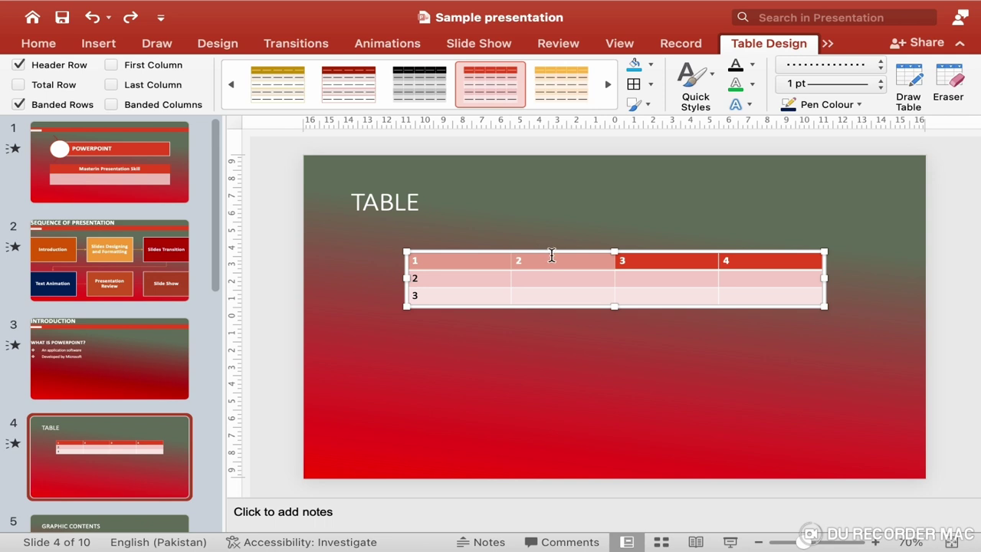
pyautogui.rightClick(552, 260)
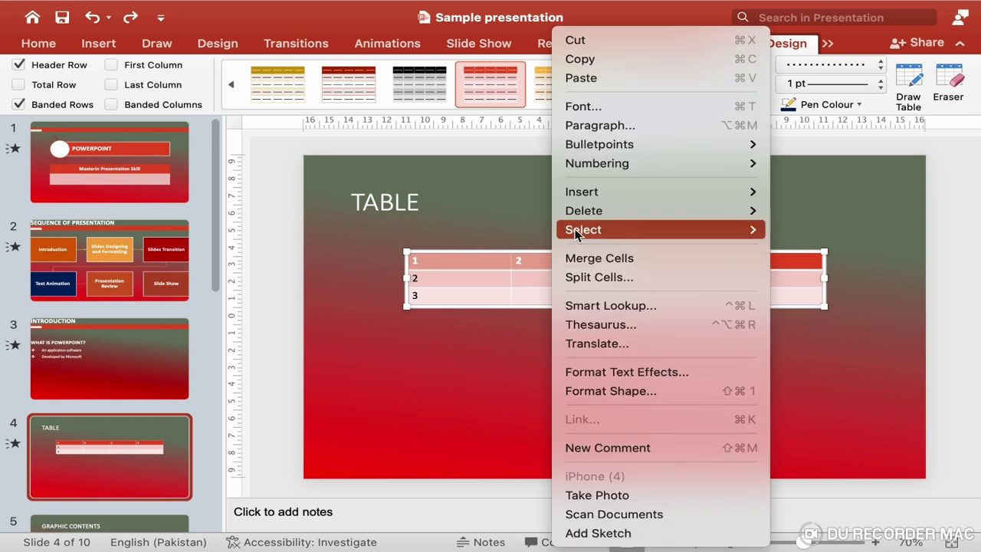
pyautogui.moveTo(602, 195)
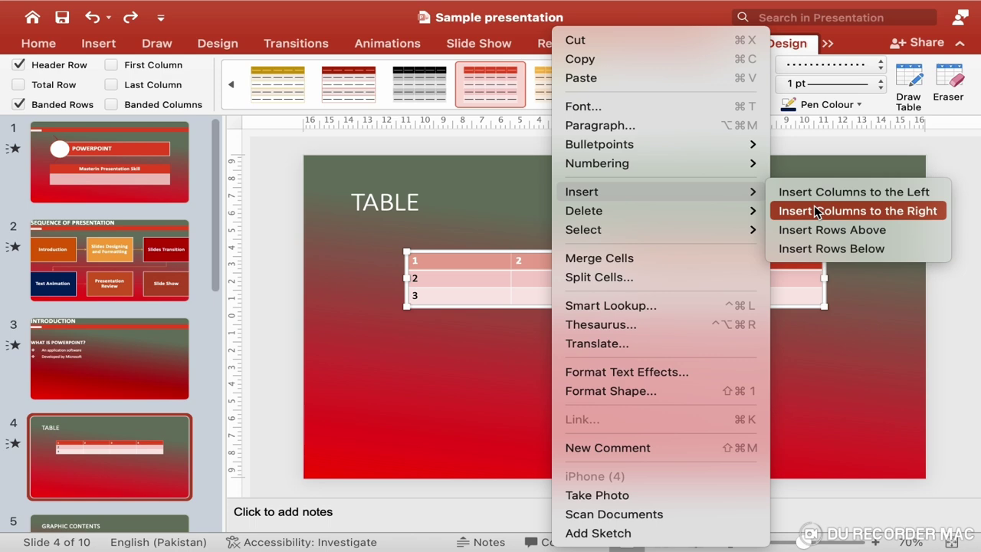
pyautogui.click(816, 212)
pyautogui.click(594, 283)
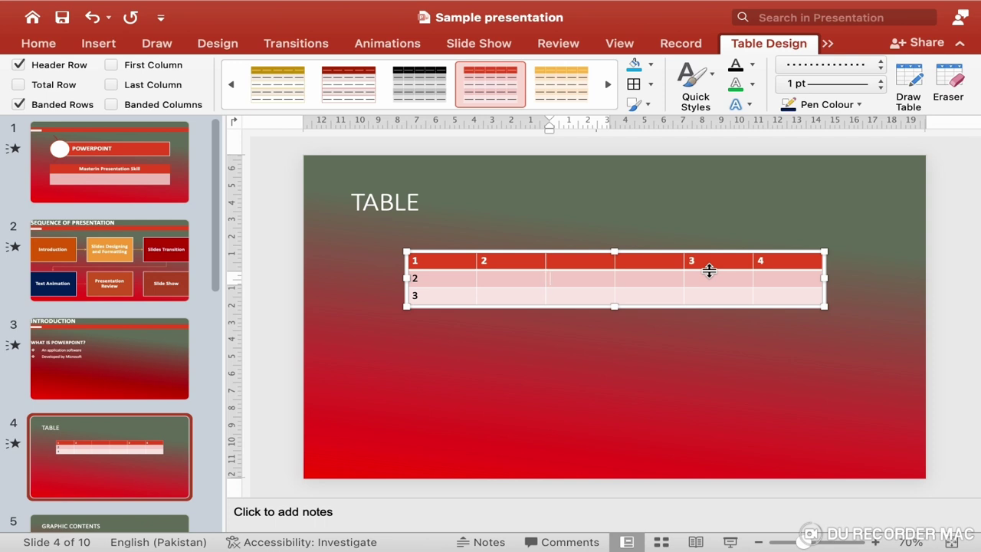
pyautogui.click(619, 255)
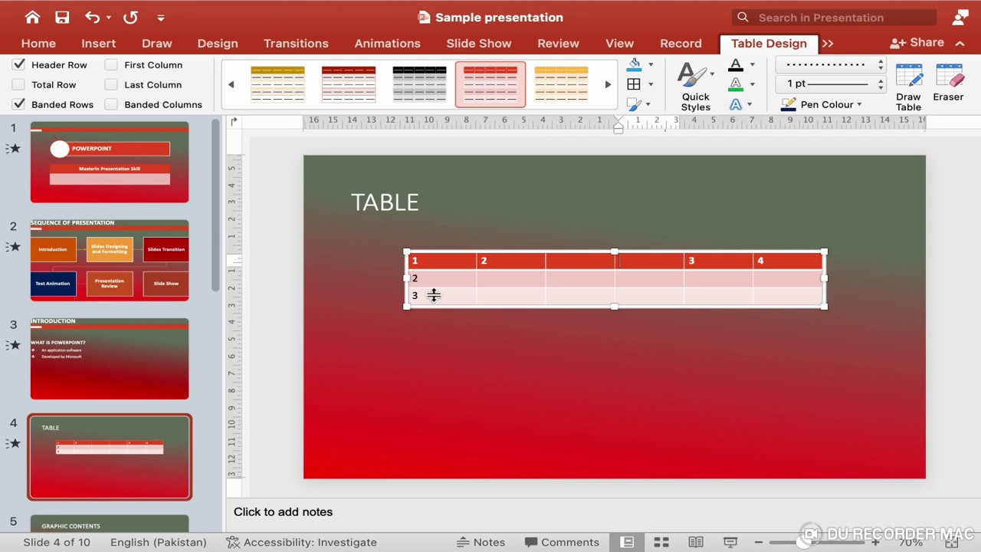
pyautogui.click(436, 280)
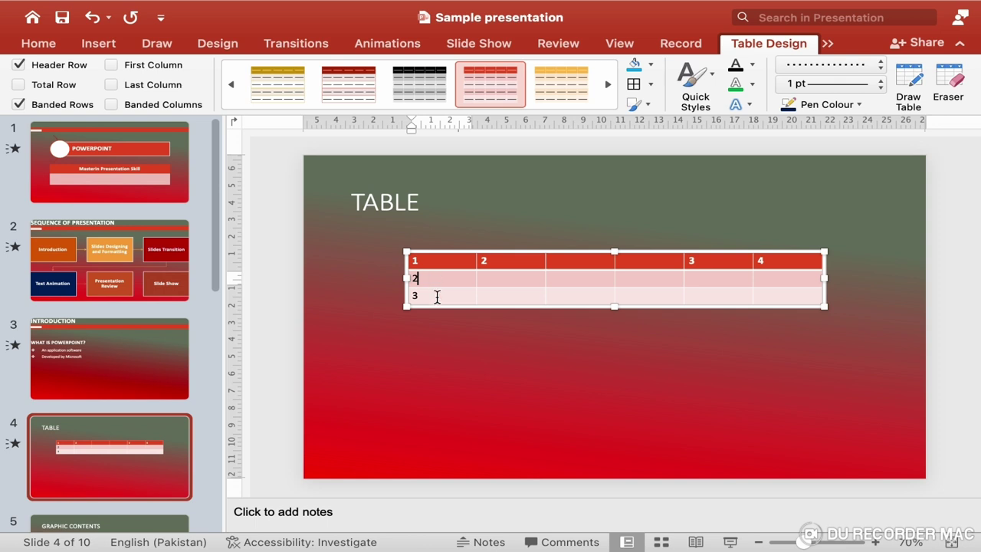
# Insert one empty row below the row labelled 2
pyautogui.click(437, 297)
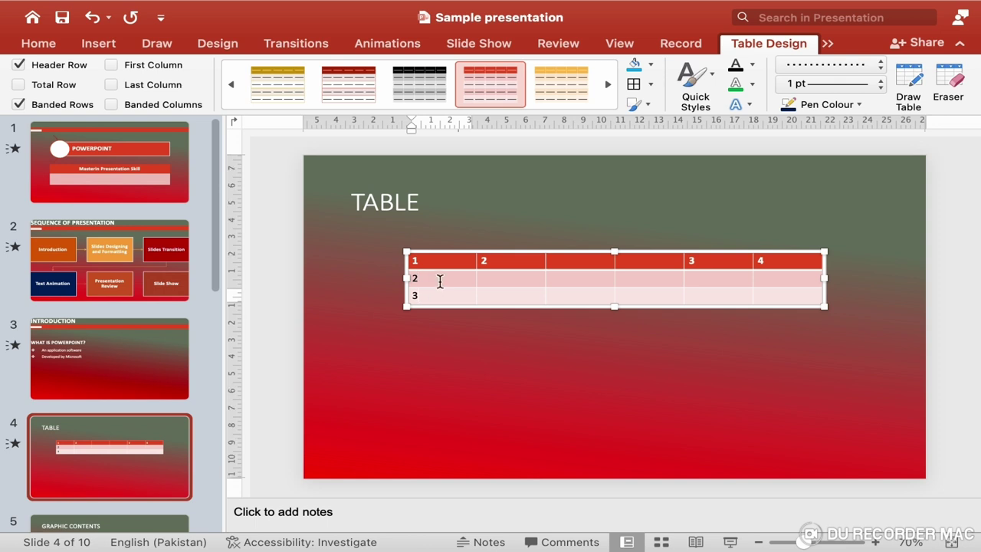
pyautogui.click(439, 281)
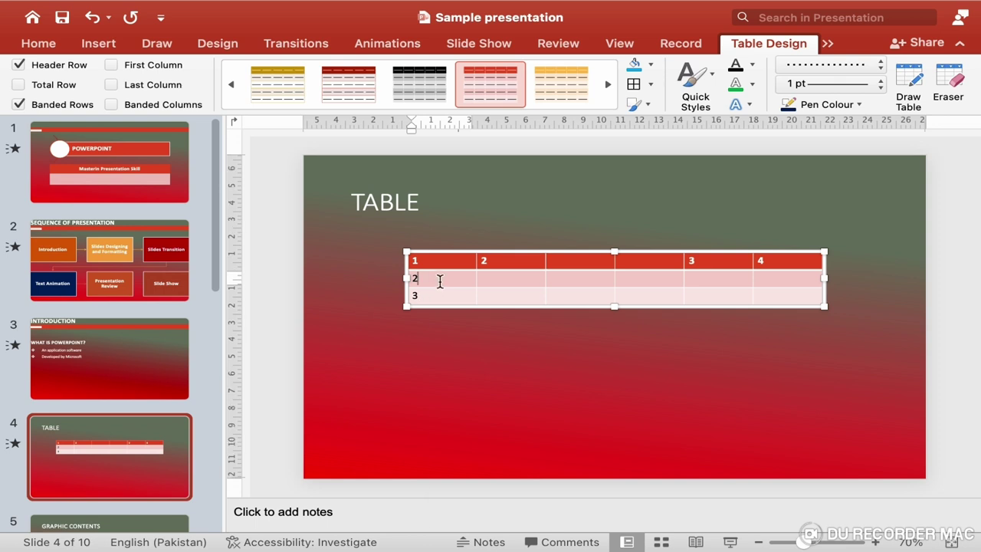
pyautogui.rightClick(440, 280)
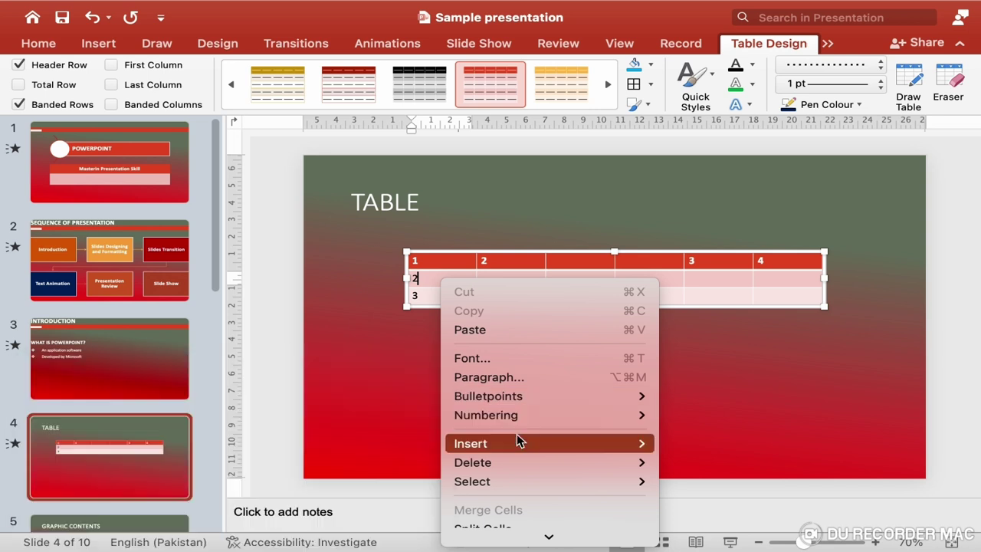
pyautogui.moveTo(520, 443)
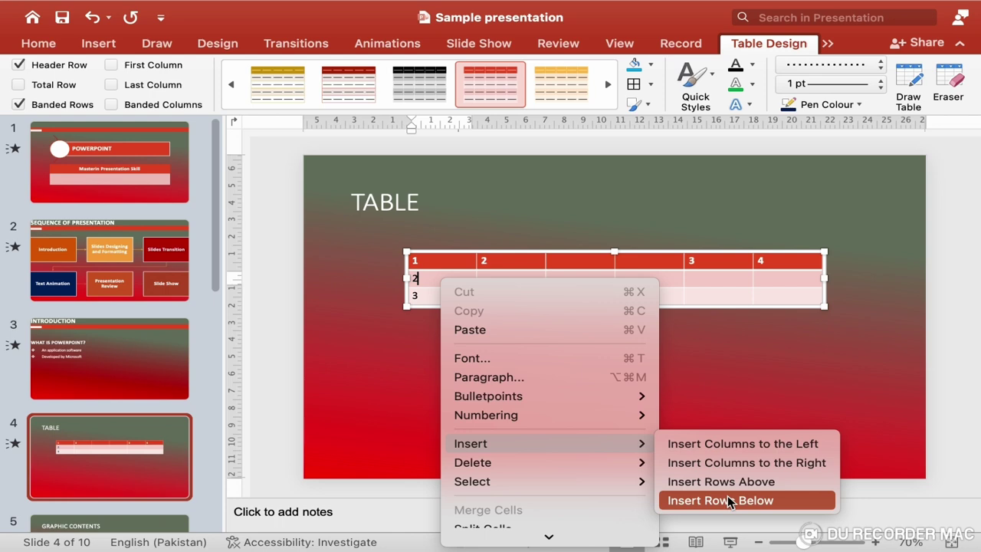
pyautogui.click(728, 500)
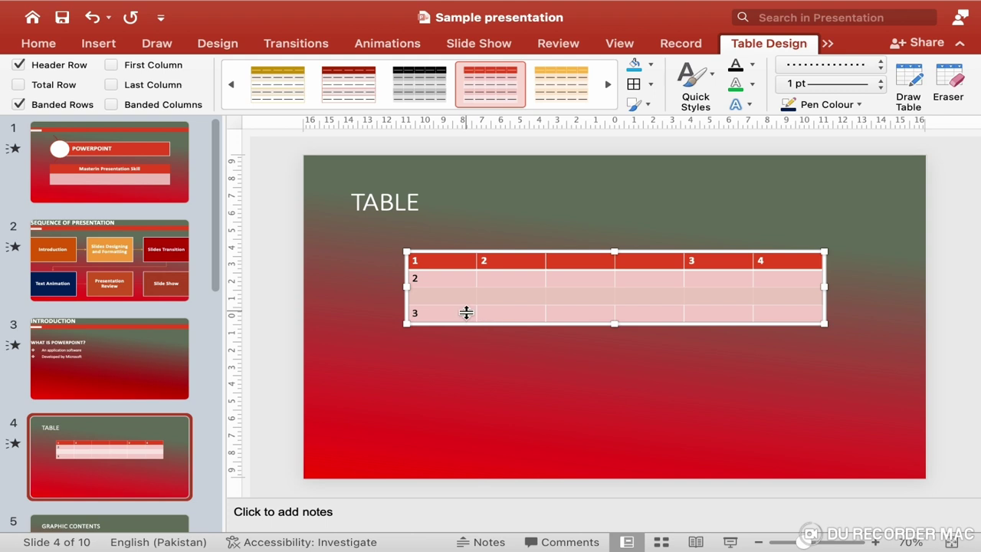
pyautogui.click(436, 297)
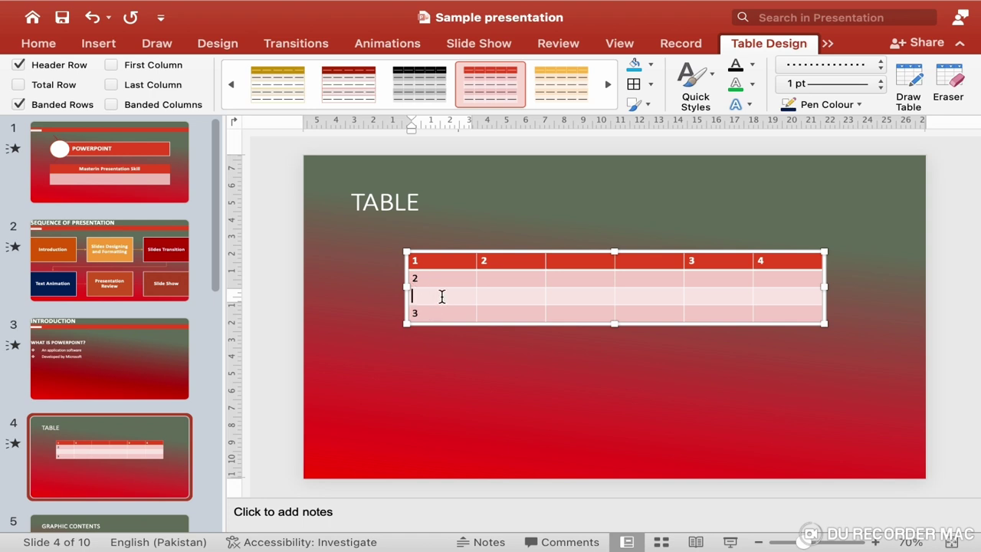
# Insert two more empty rows into the table
pyautogui.press('Escape')
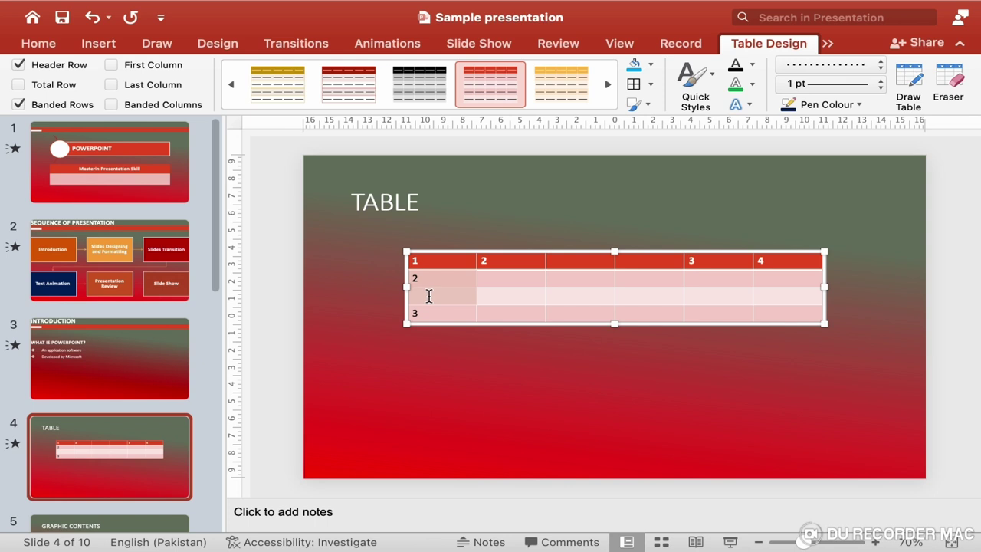
pyautogui.rightClick(430, 296)
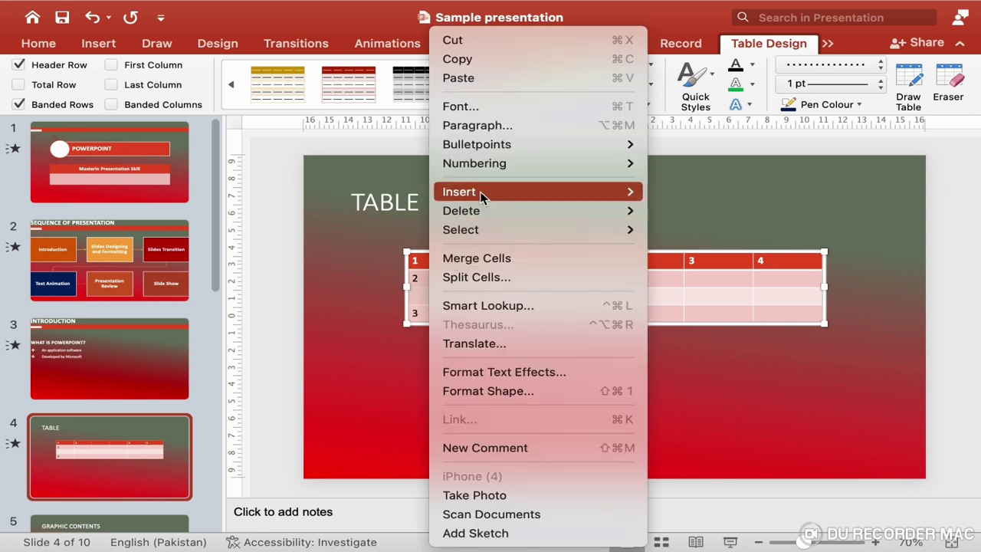
pyautogui.moveTo(487, 189)
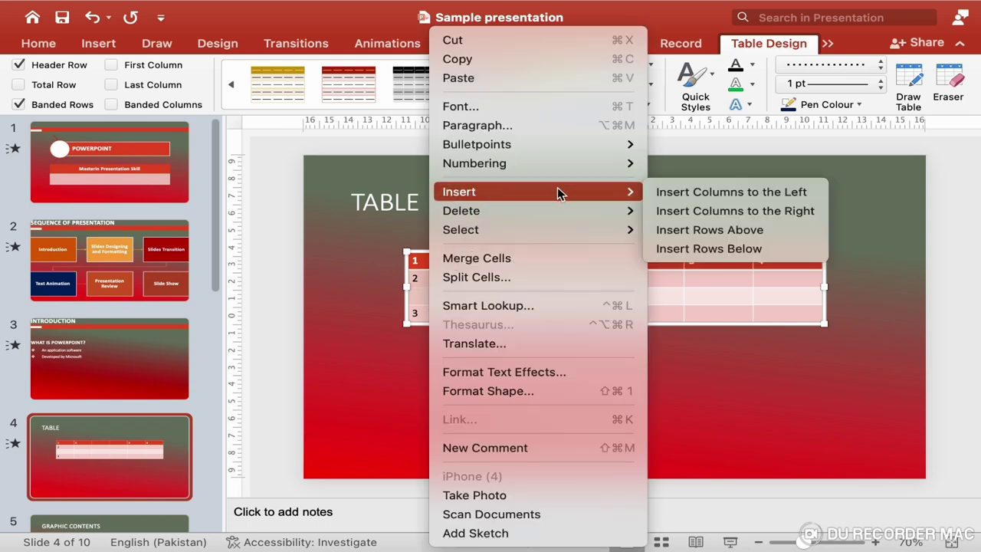
pyautogui.click(723, 249)
pyautogui.click(438, 315)
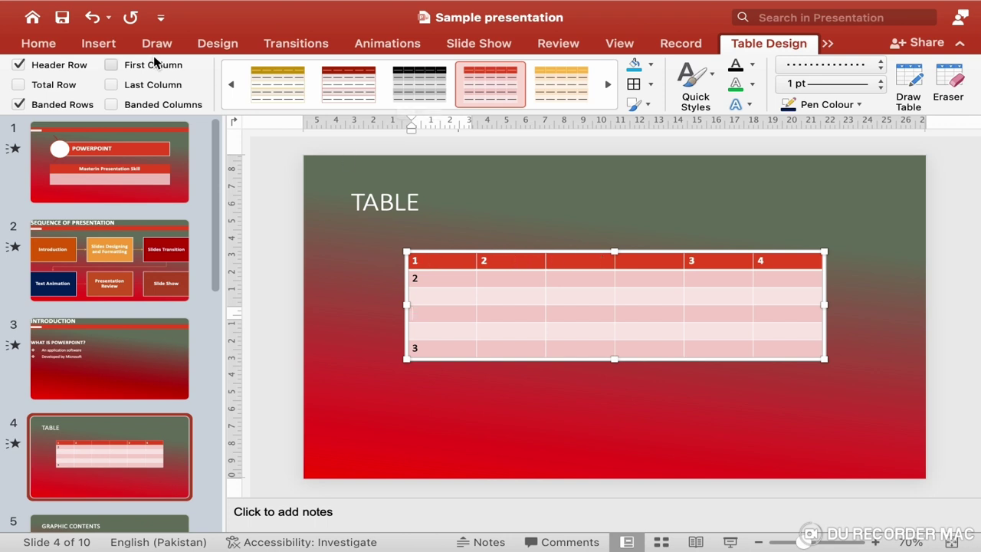
# Turn on First Column, Last Column and Total Row styling, then add a bottom row
pyautogui.click(18, 67)
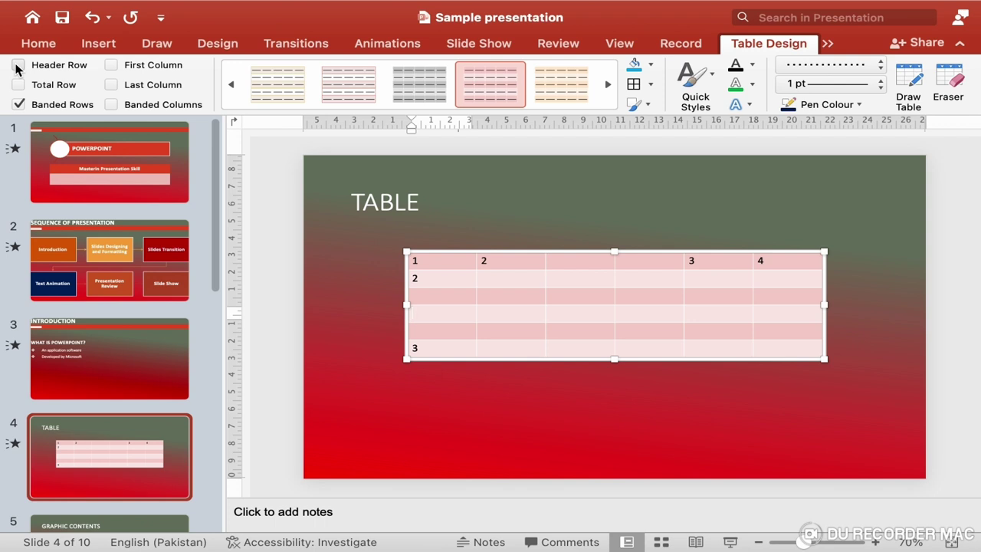
pyautogui.click(18, 65)
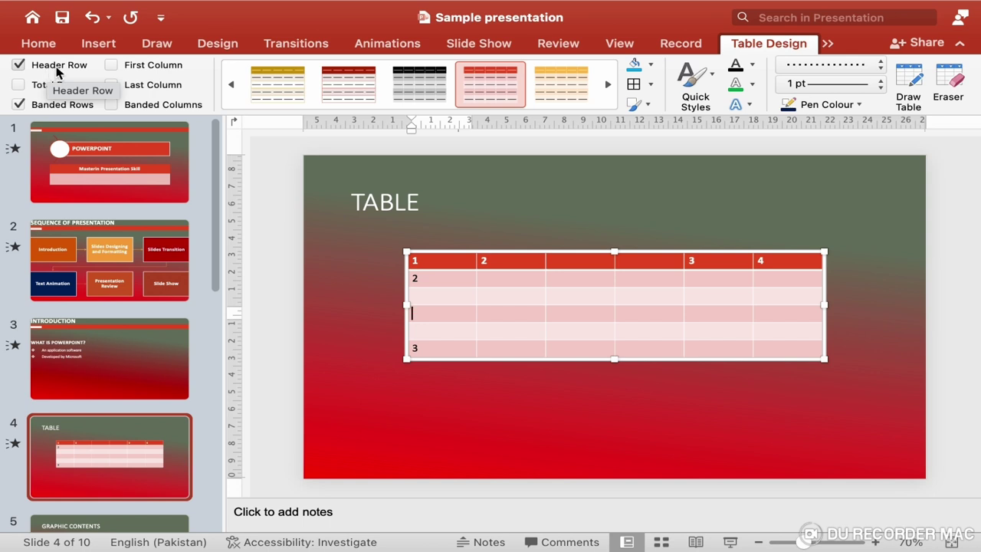
pyautogui.click(112, 67)
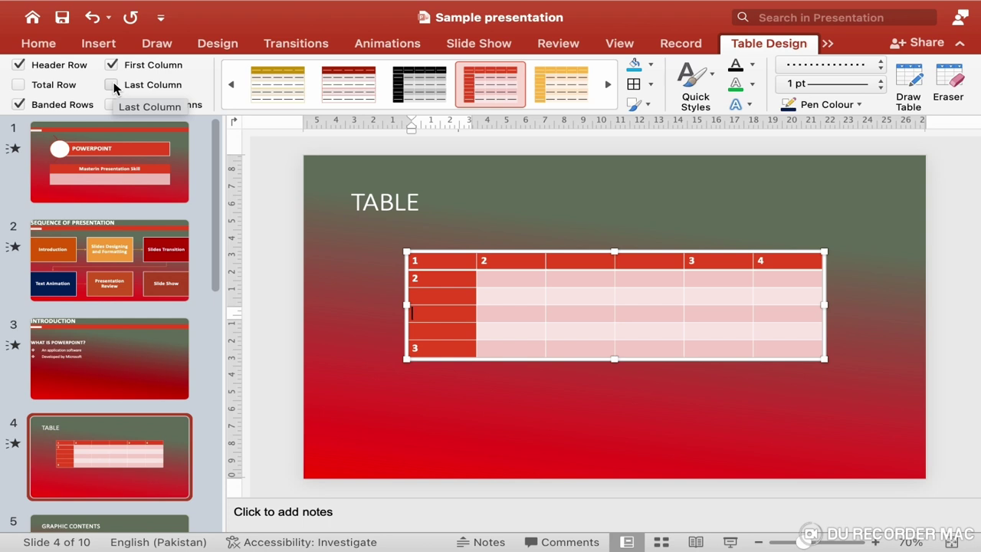
pyautogui.click(112, 86)
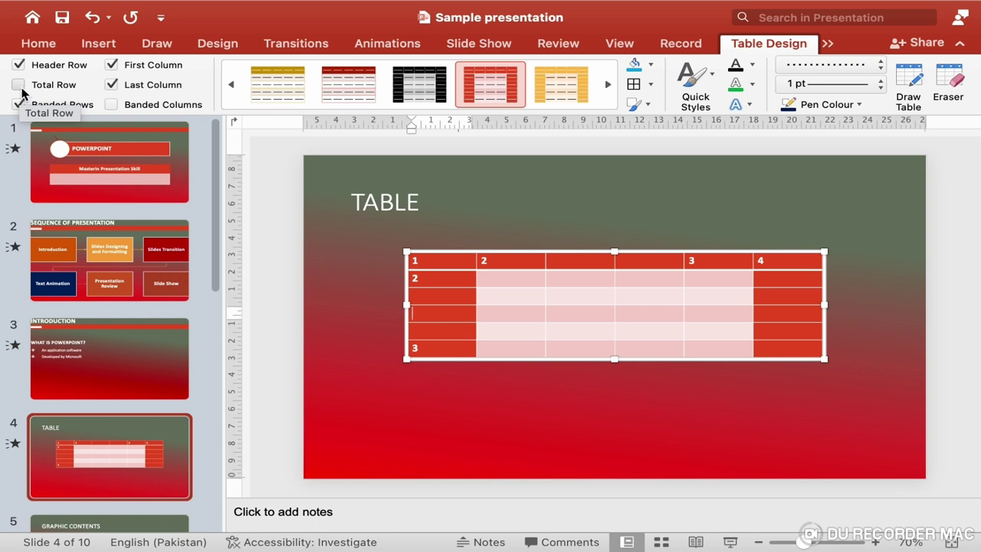
pyautogui.click(18, 86)
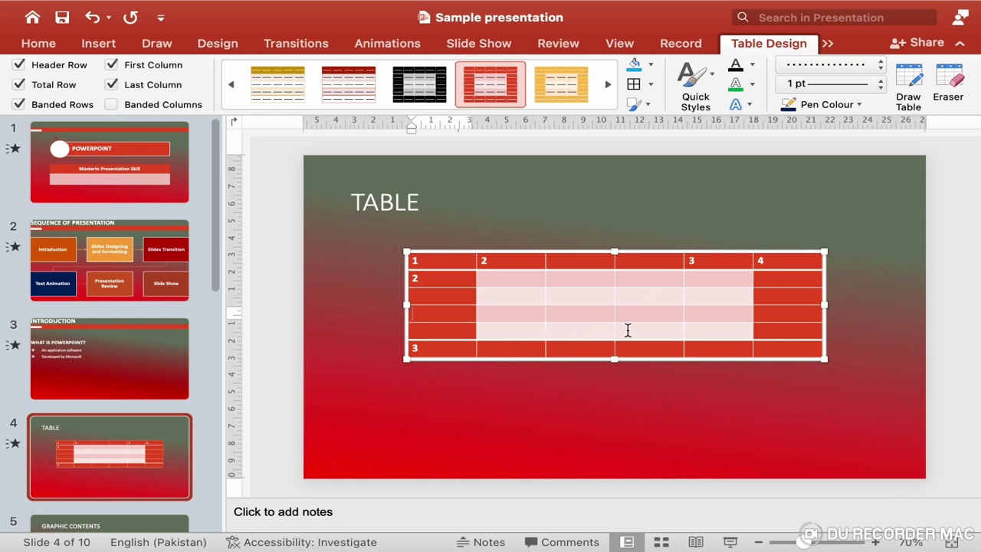
pyautogui.click(784, 350)
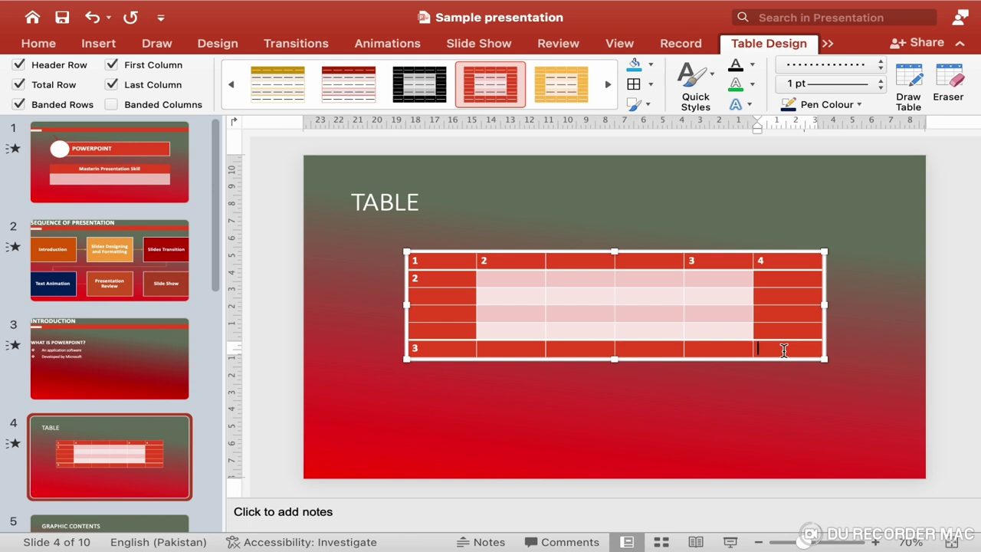
pyautogui.press('Tab')
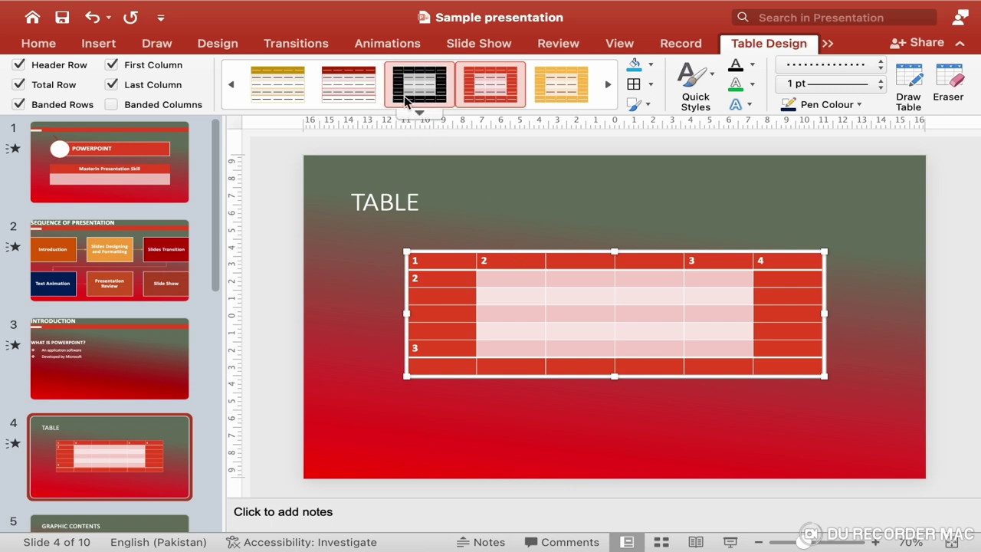
# Apply the Medium Style 2 - Accent 3 table style to the table
pyautogui.click(420, 114)
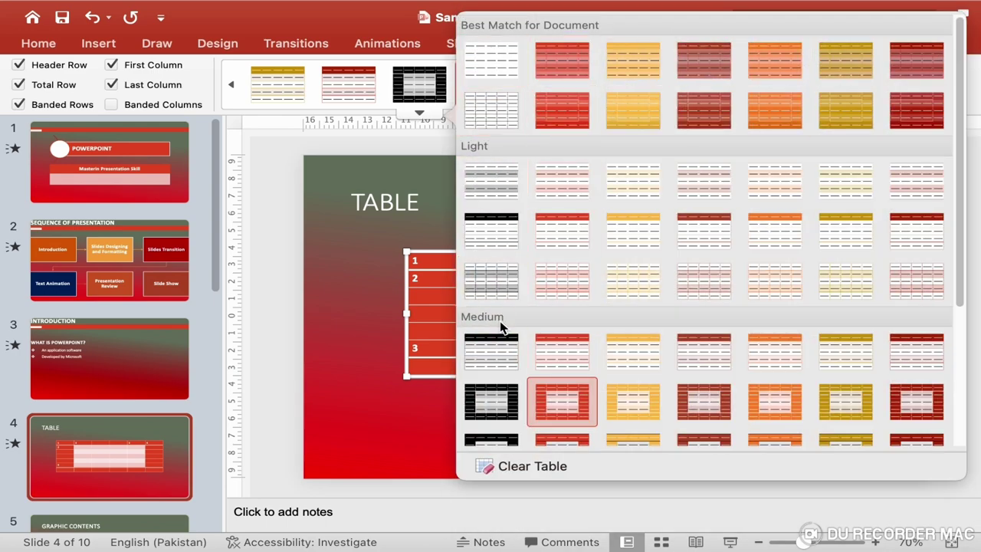
pyautogui.scroll(-2, 502, 333)
pyautogui.scroll(-3, 501, 332)
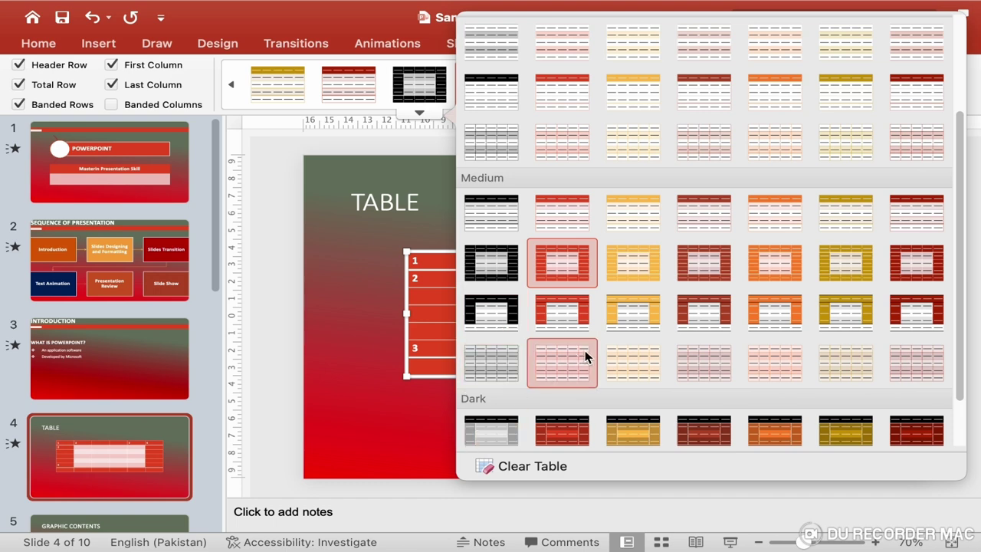
pyautogui.click(705, 270)
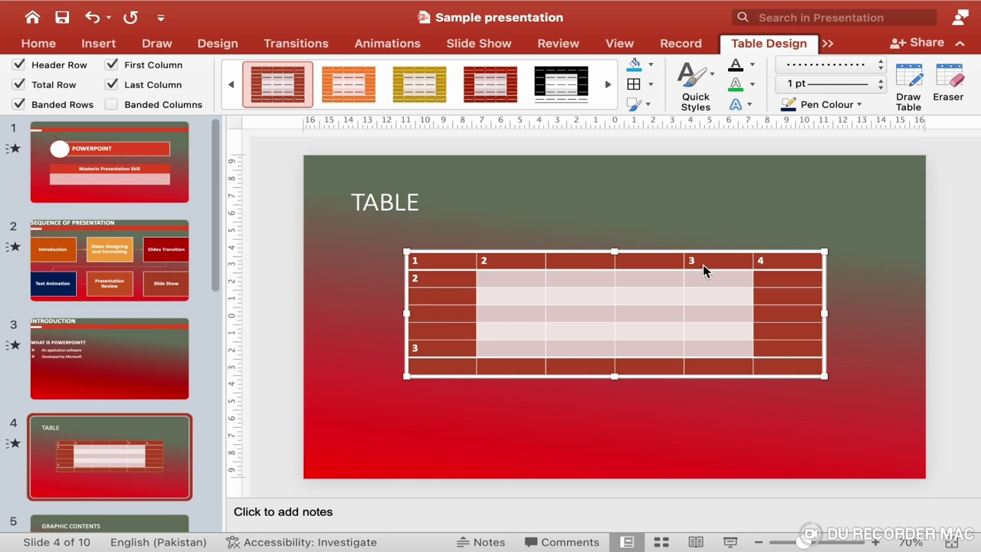
pyautogui.press('Return')
# Fill one middle cell yellow, then shade the entire middle row bright red
pyautogui.click(573, 316)
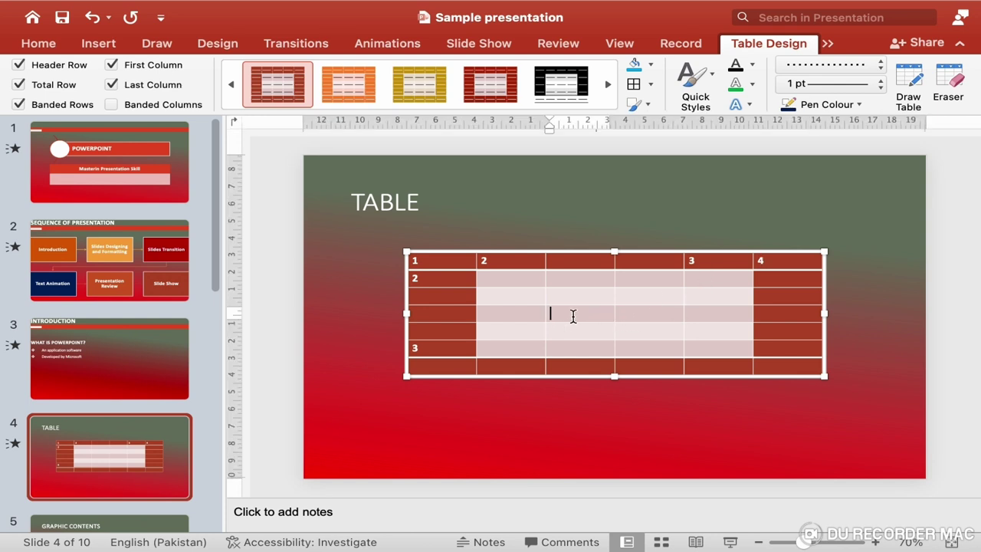
pyautogui.click(652, 68)
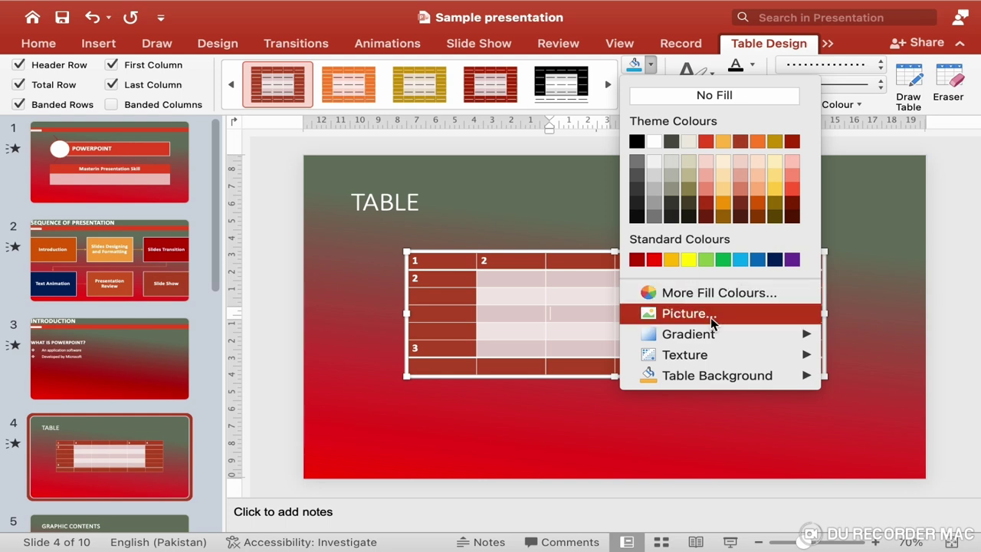
pyautogui.click(689, 260)
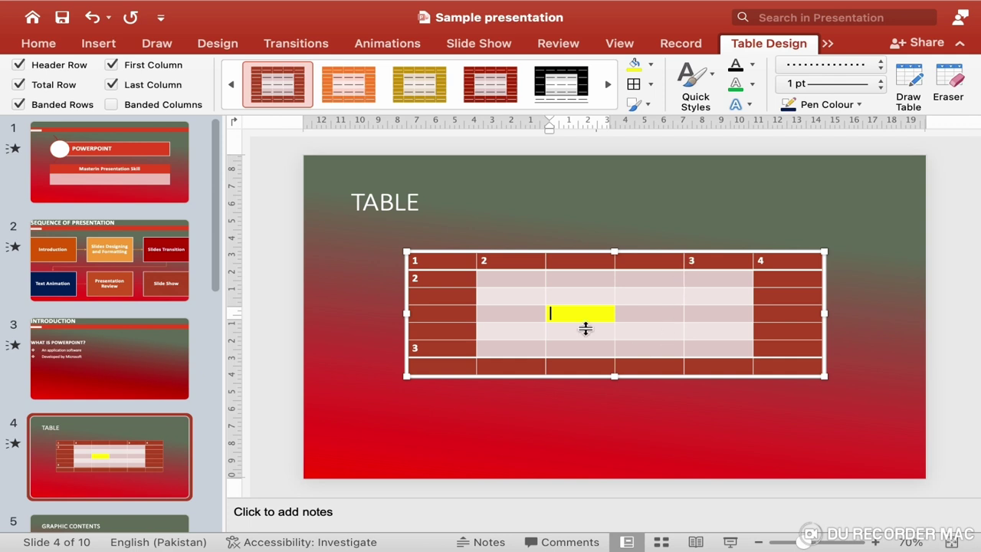
pyautogui.click(440, 315)
pyautogui.moveTo(493, 321); pyautogui.dragTo(764, 312)
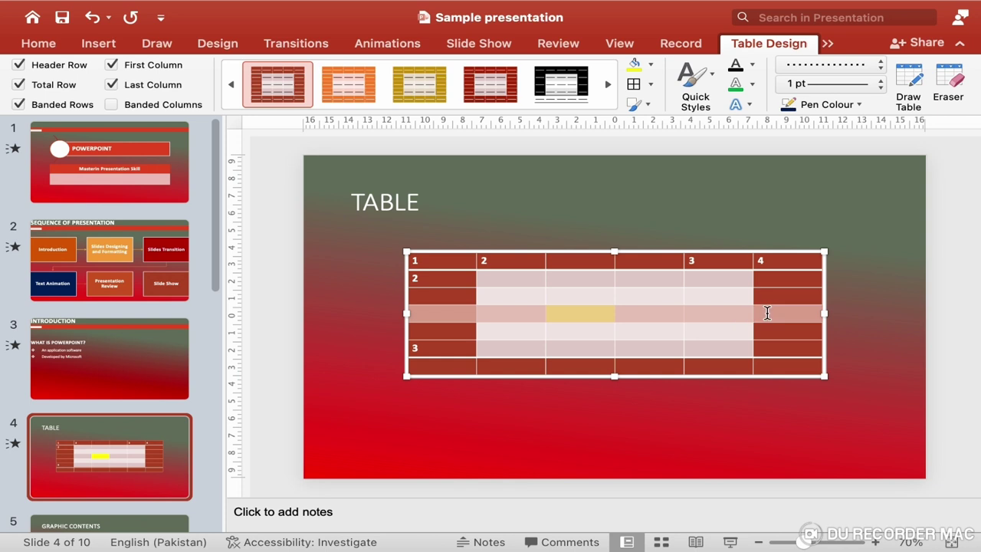
pyautogui.click(652, 68)
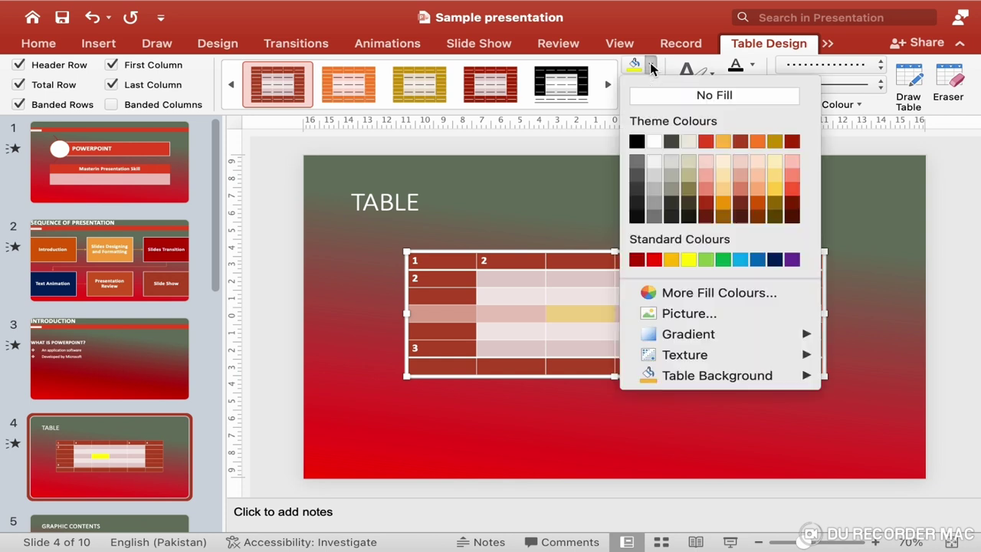
pyautogui.click(652, 260)
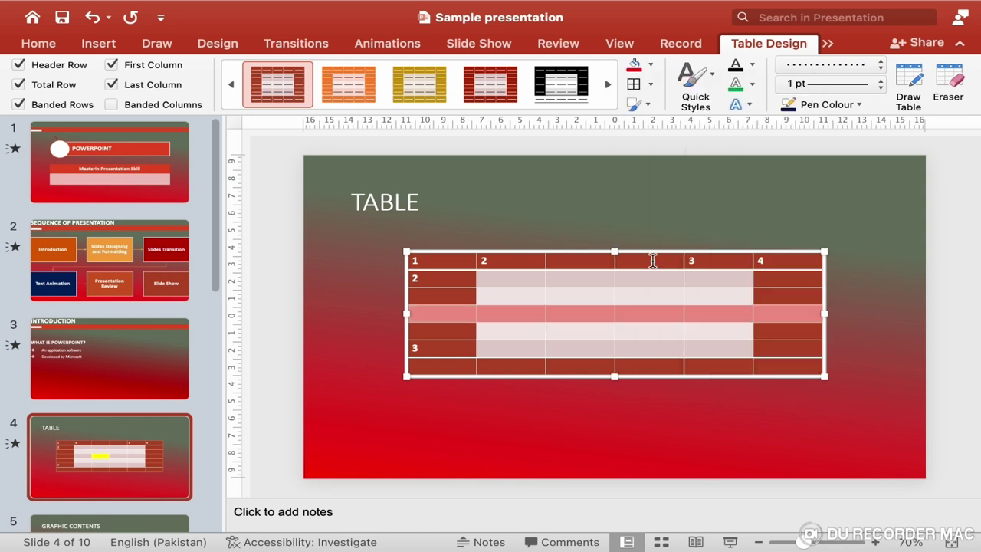
pyautogui.click(690, 365)
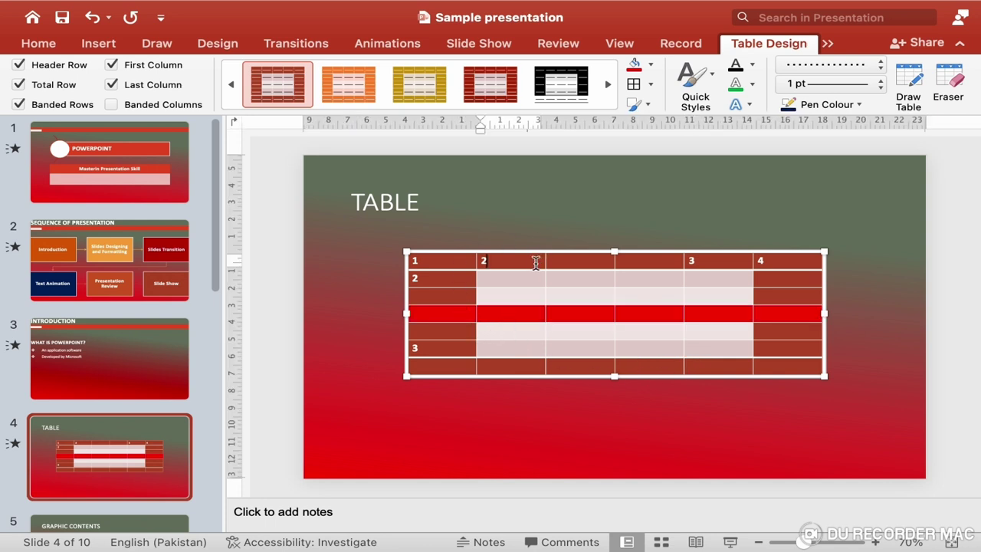
# Shade the column headed 2 green and select the whole table
pyautogui.moveTo(536, 262); pyautogui.dragTo(530, 369)
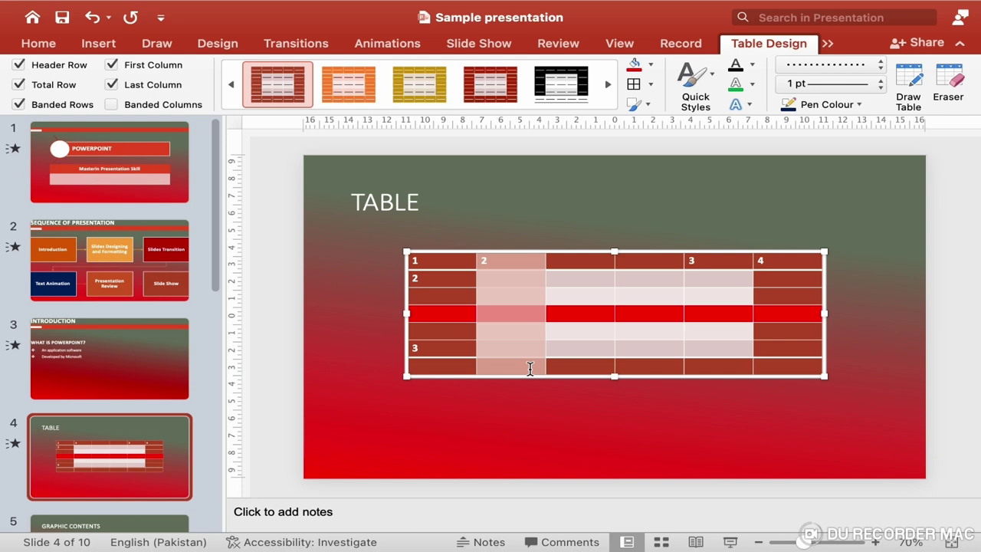
pyautogui.click(650, 69)
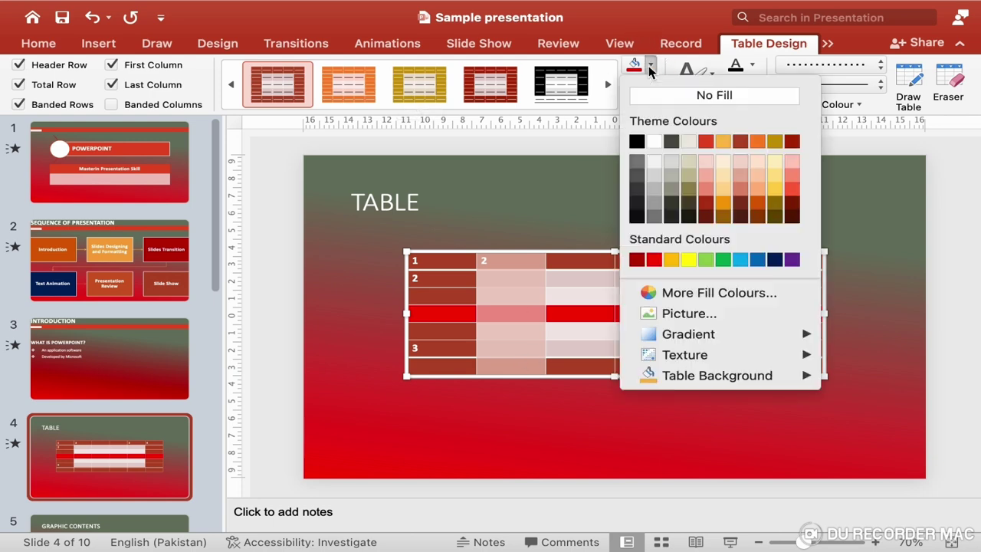
pyautogui.click(723, 260)
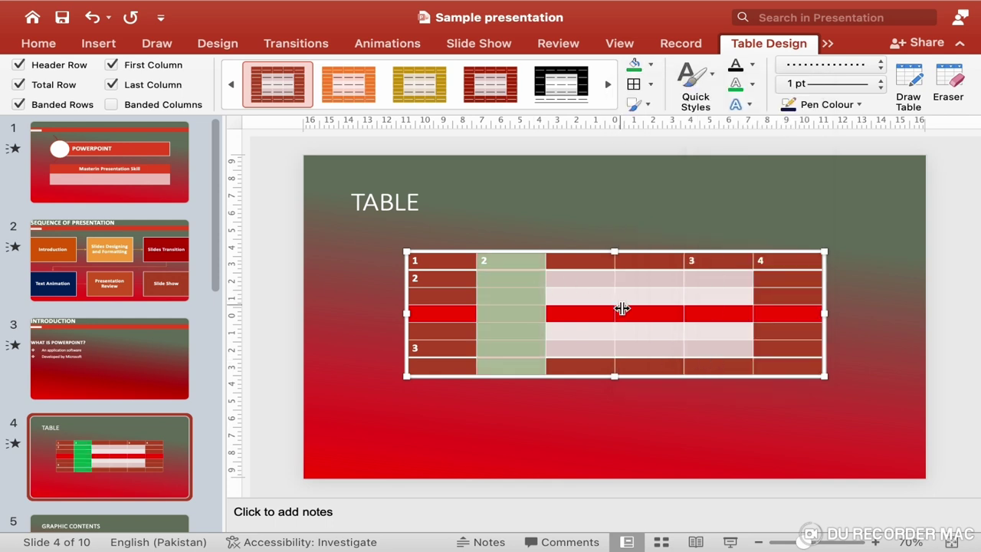
pyautogui.click(659, 300)
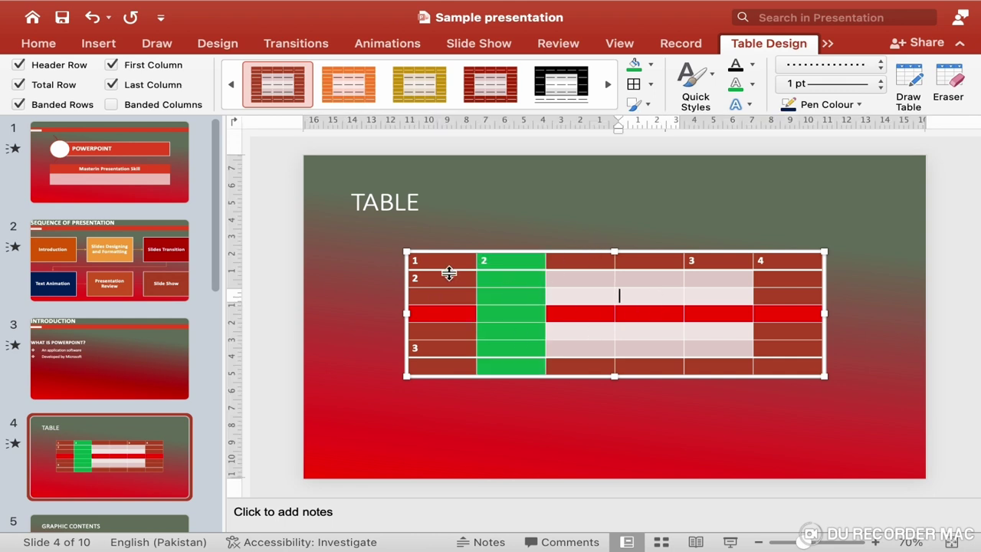
pyautogui.click(482, 252)
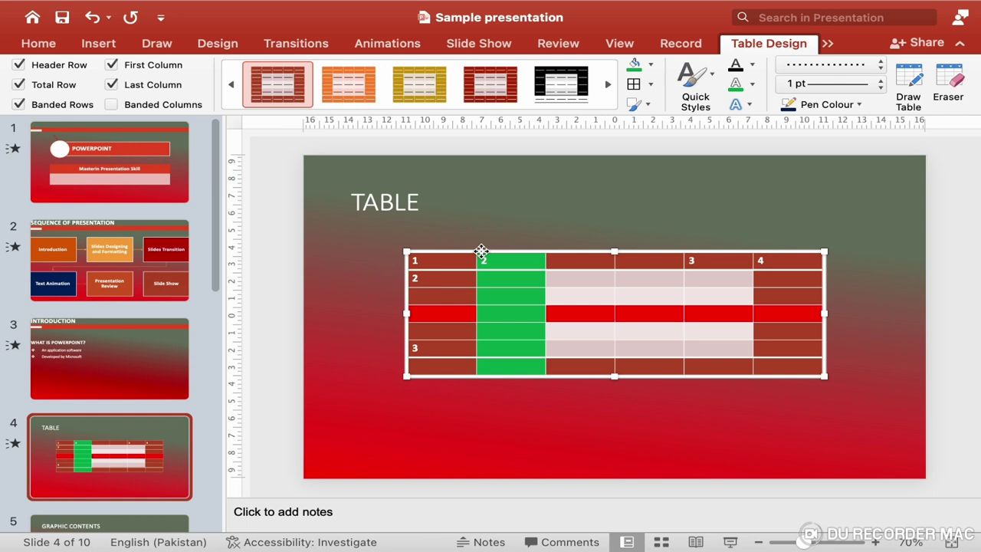
# Remove all borders from the table and preview it without borders
pyautogui.click(650, 84)
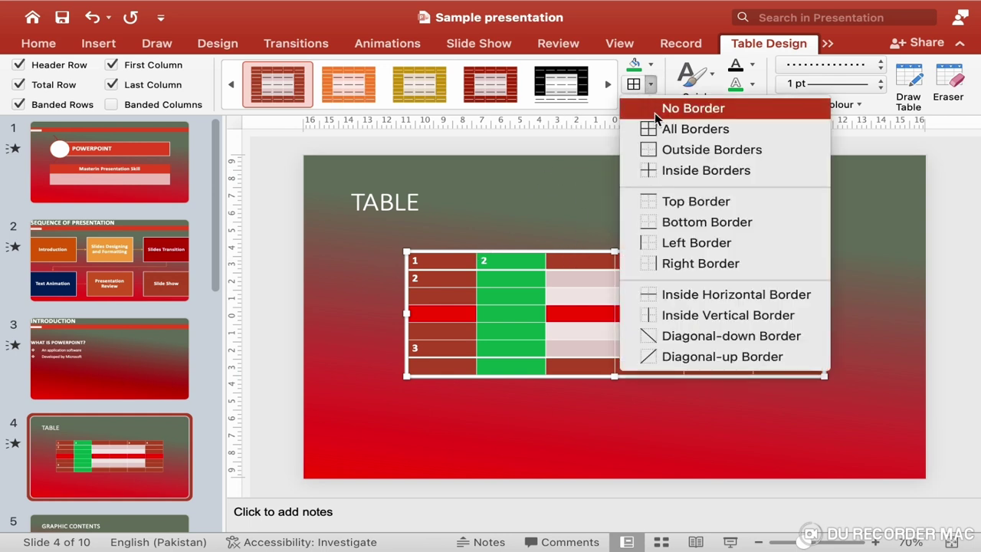
pyautogui.click(657, 108)
pyautogui.click(669, 408)
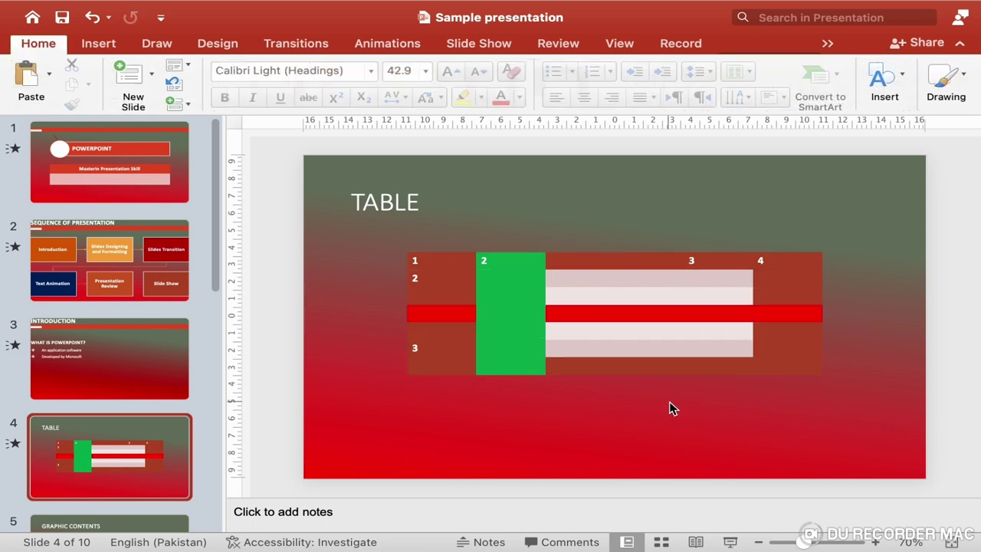
pyautogui.click(637, 326)
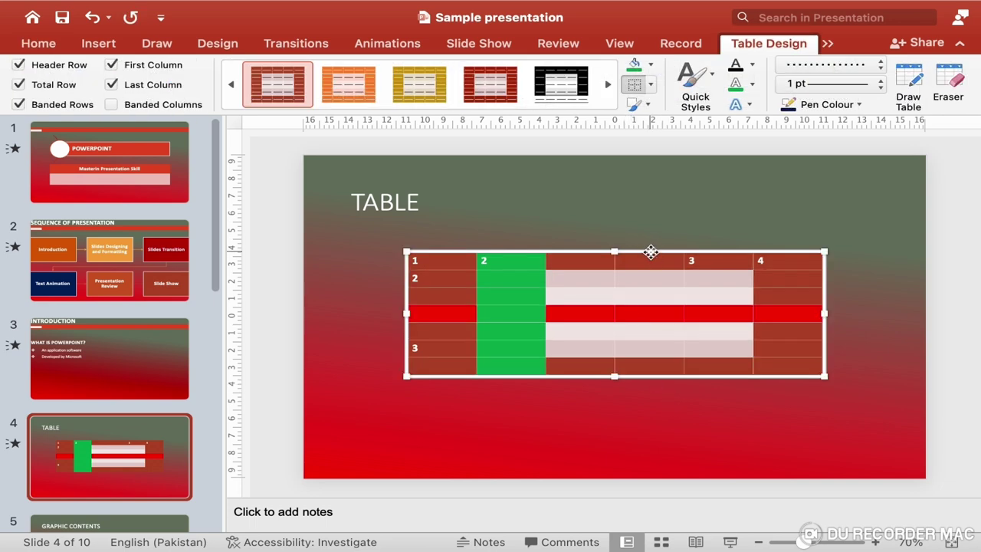
# Apply All Borders to every table cell and preview the result
pyautogui.click(651, 86)
pyautogui.click(675, 137)
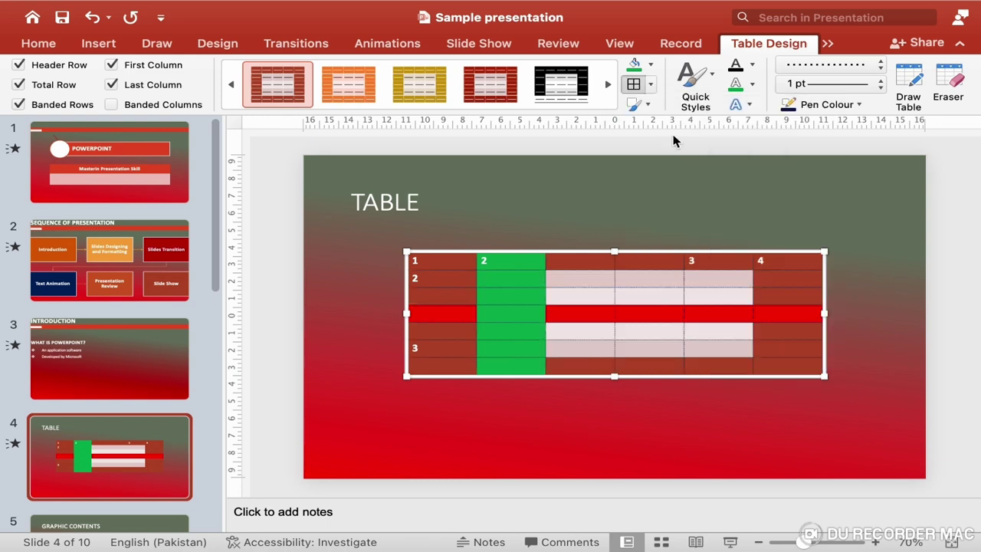
pyautogui.click(668, 409)
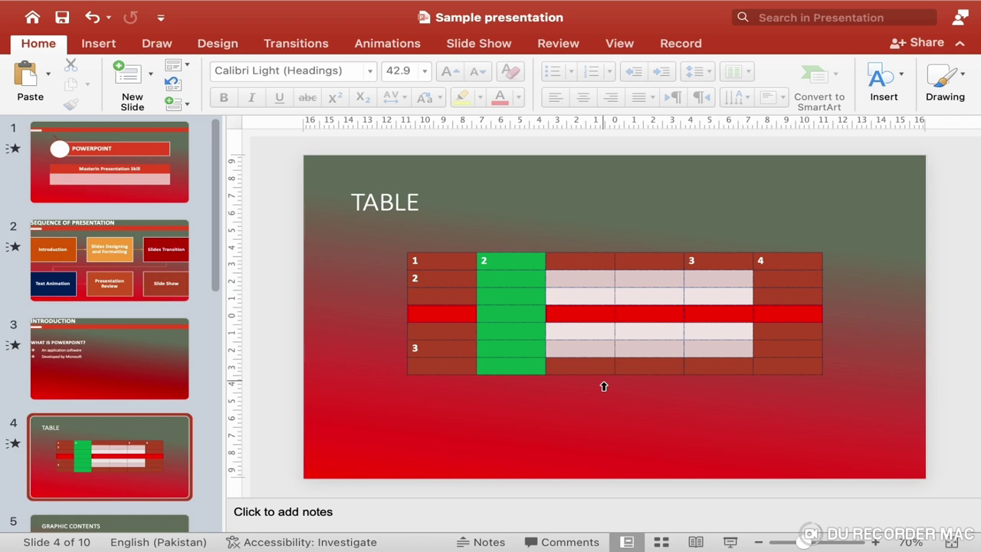
pyautogui.click(656, 333)
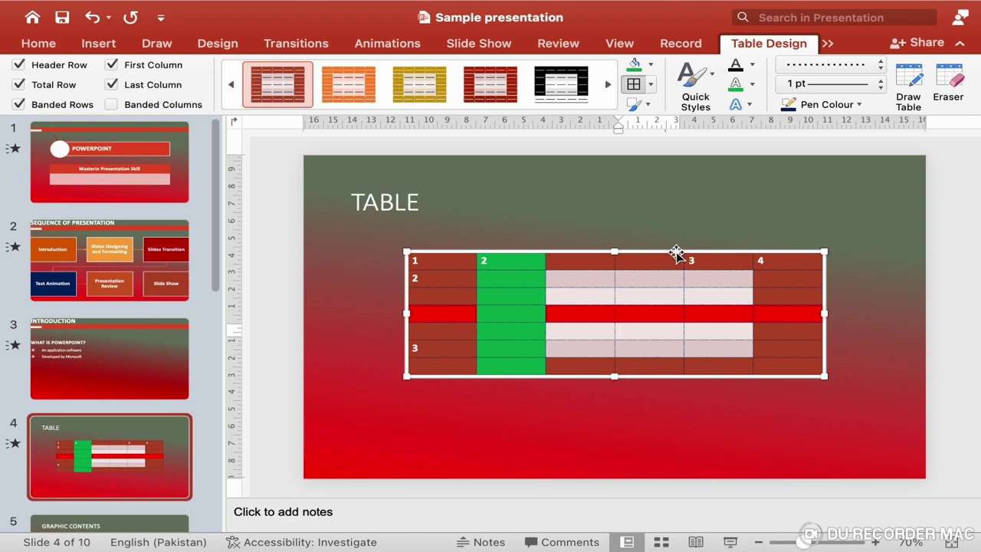
# Replace the cell borders with only an outside border around the table
pyautogui.click(651, 85)
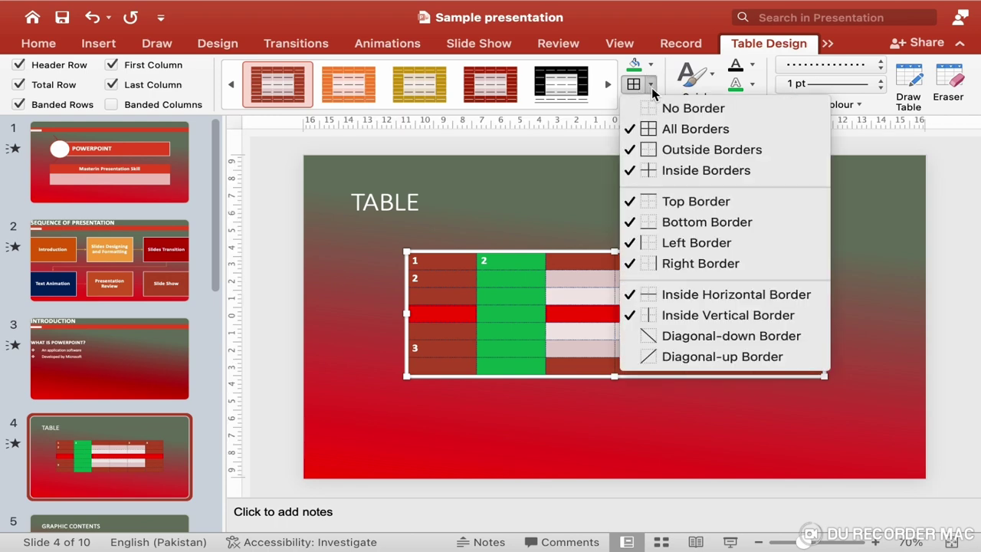
pyautogui.click(635, 130)
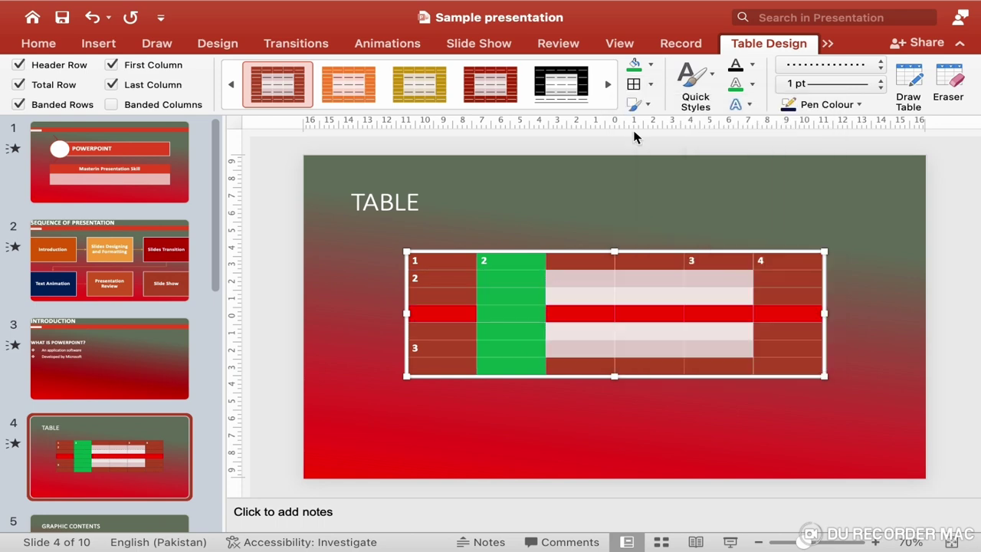
pyautogui.click(651, 90)
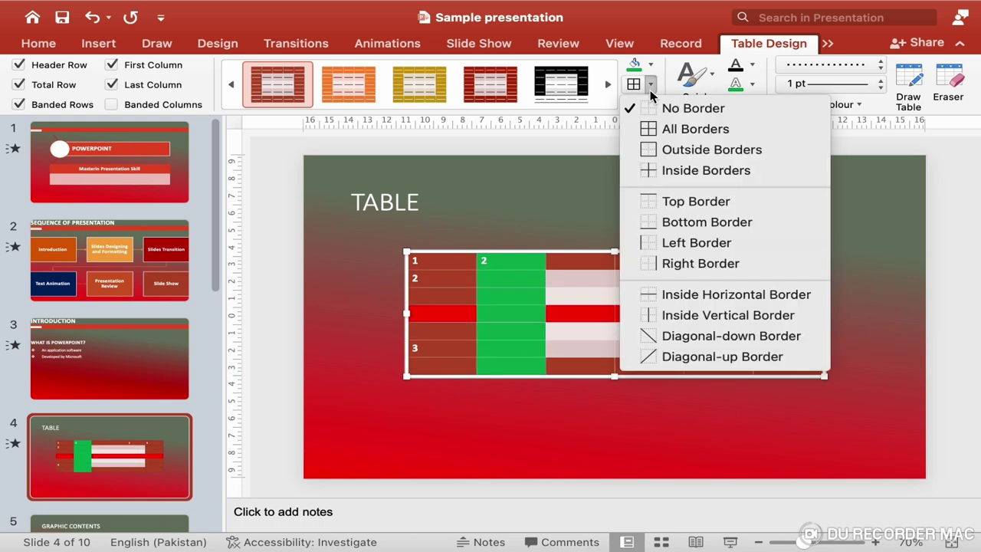
pyautogui.click(650, 159)
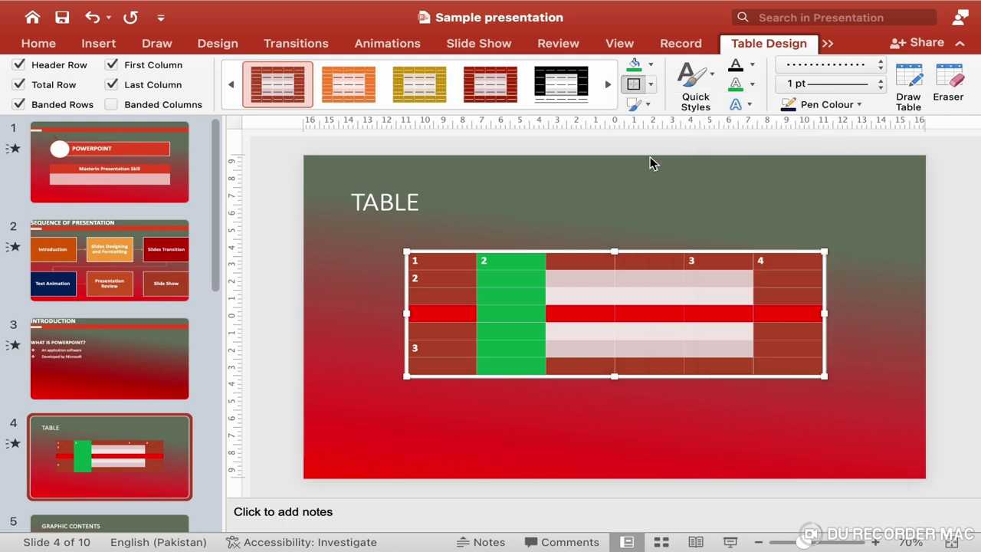
pyautogui.click(743, 410)
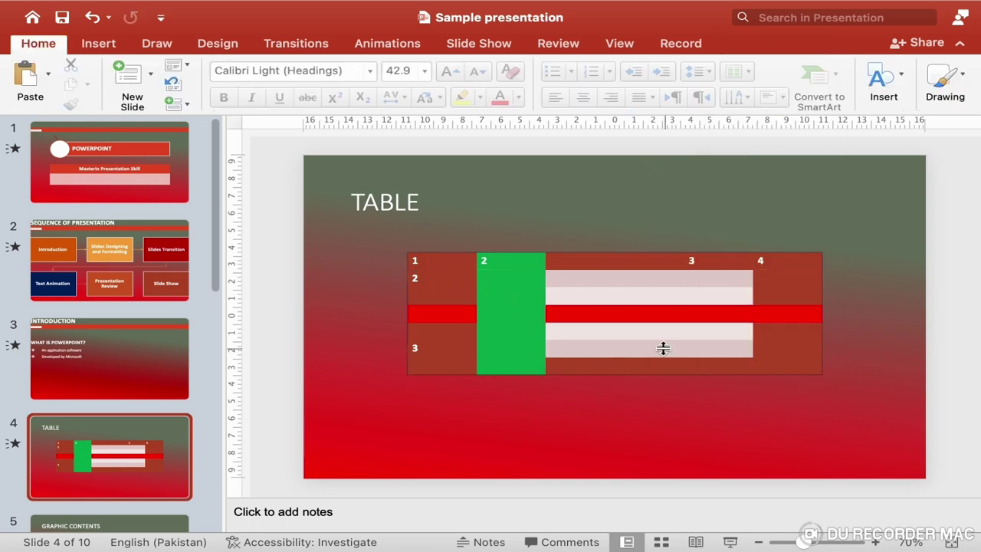
pyautogui.click(638, 323)
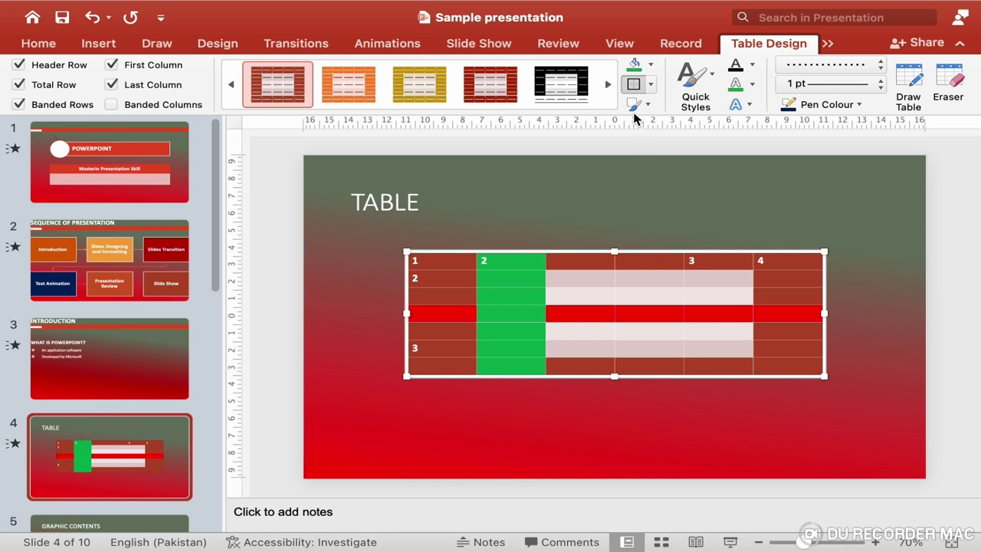
# Switch the table to inside lines only, with no outer border
pyautogui.click(652, 87)
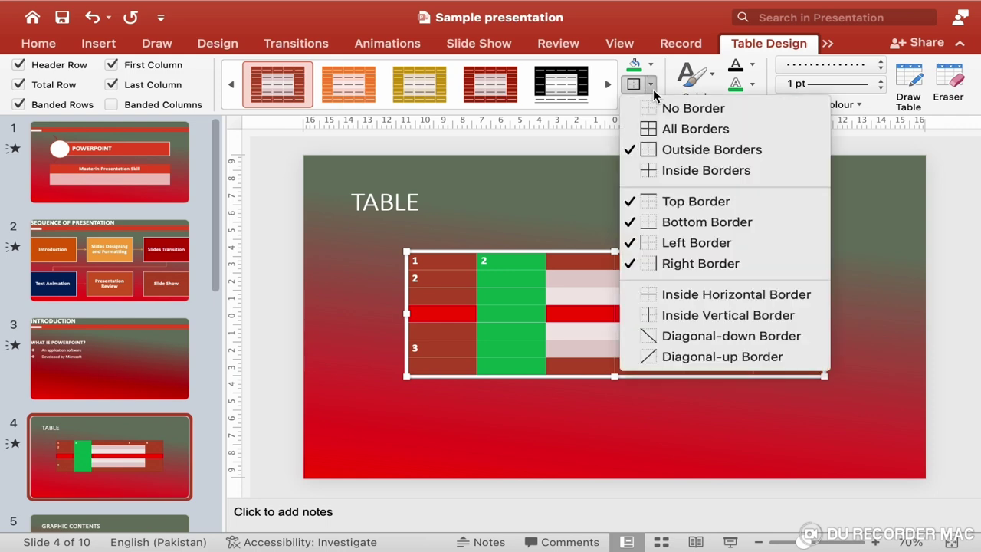
pyautogui.click(651, 172)
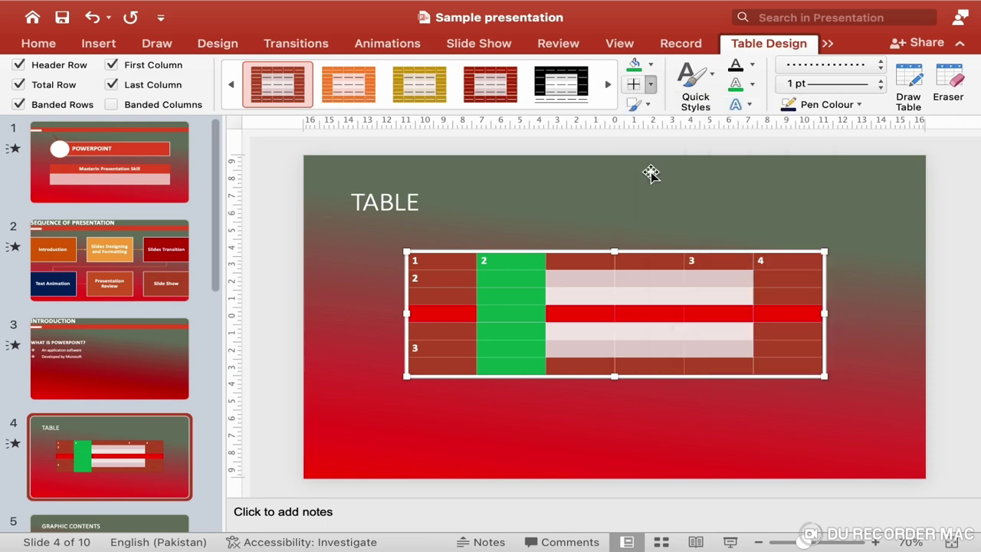
pyautogui.click(651, 86)
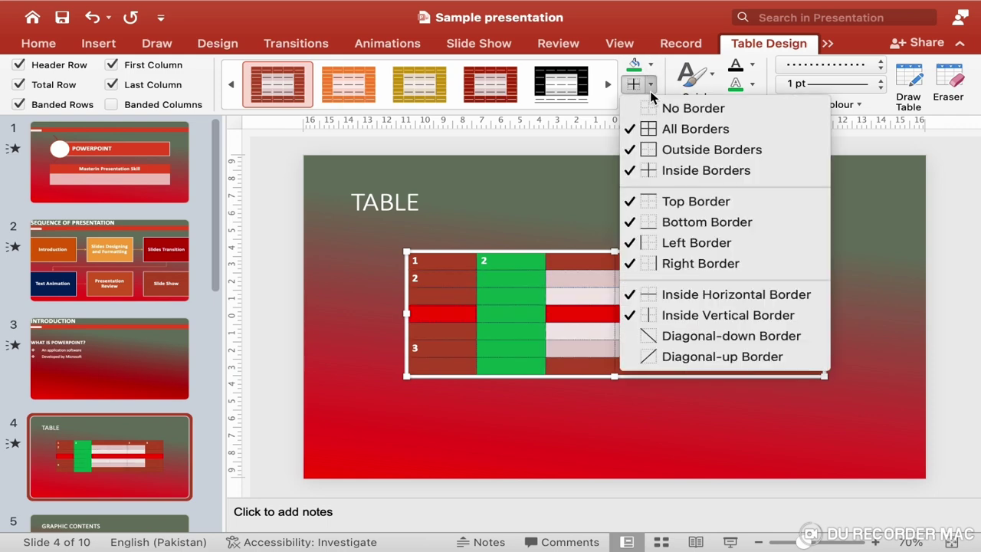
pyautogui.click(632, 154)
pyautogui.click(667, 433)
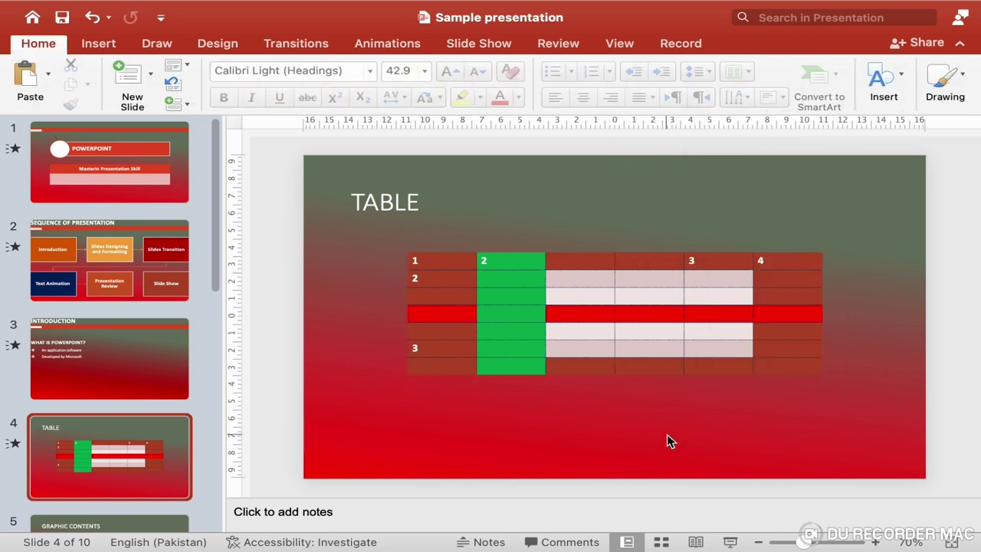
pyautogui.click(667, 347)
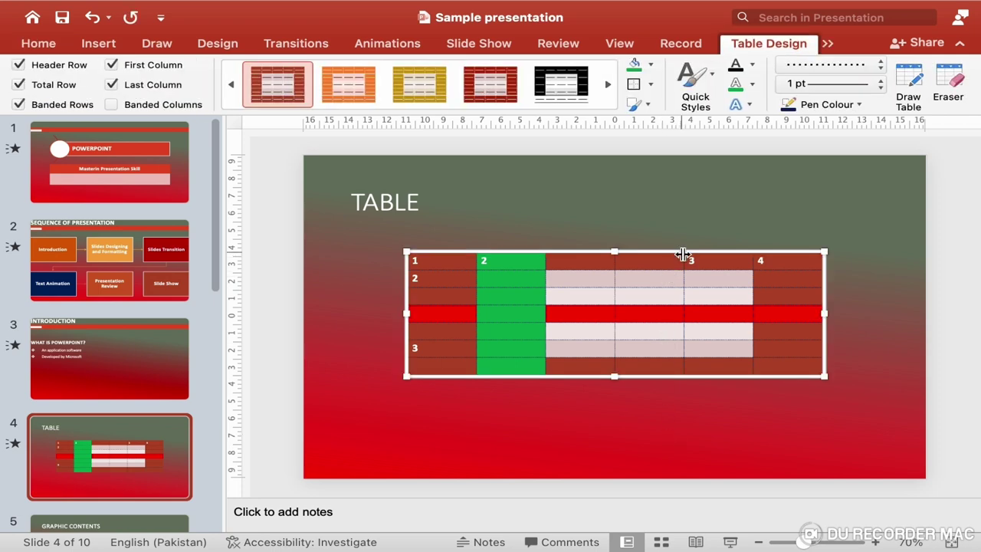
# Add a top border and remove the inside lines between cells
pyautogui.click(650, 84)
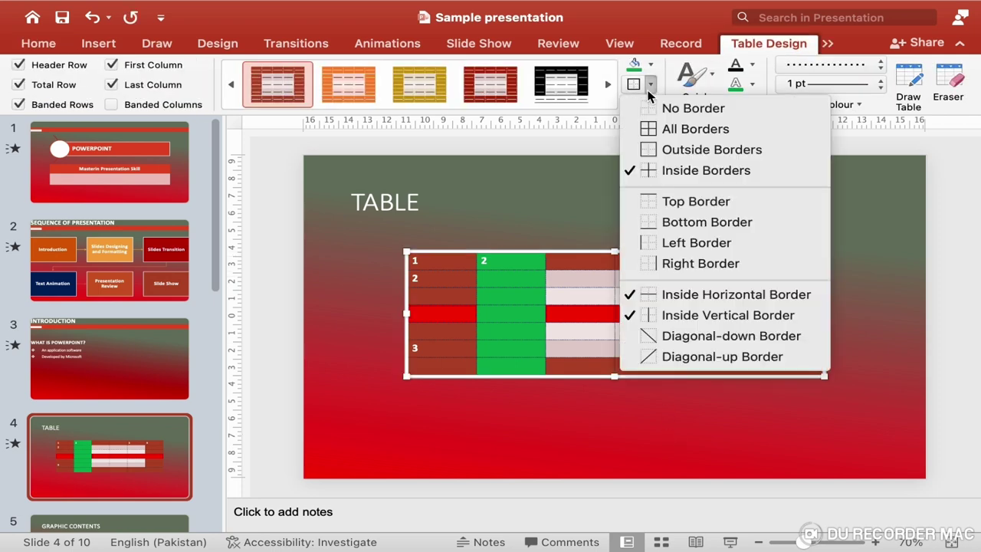
pyautogui.click(672, 207)
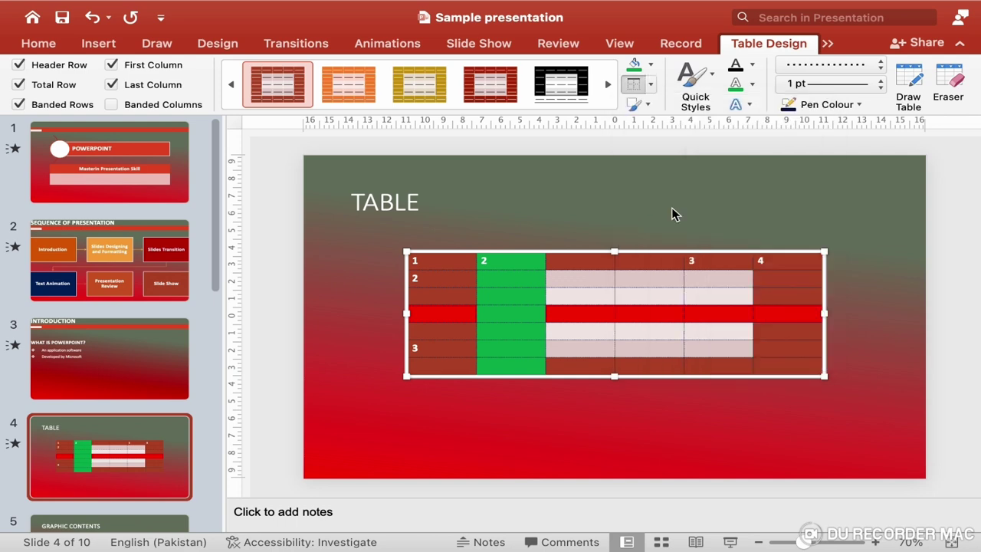
pyautogui.click(651, 88)
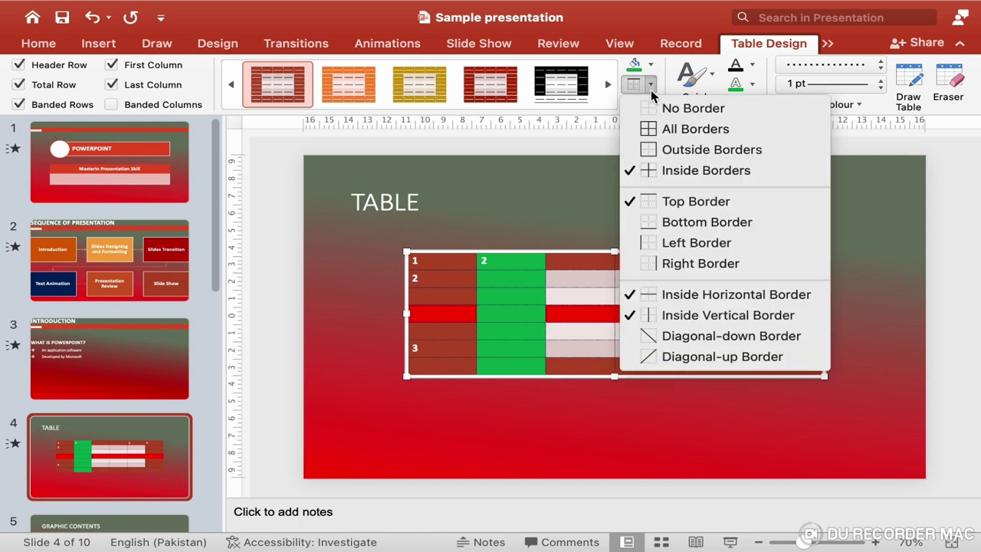
pyautogui.click(640, 186)
pyautogui.click(723, 416)
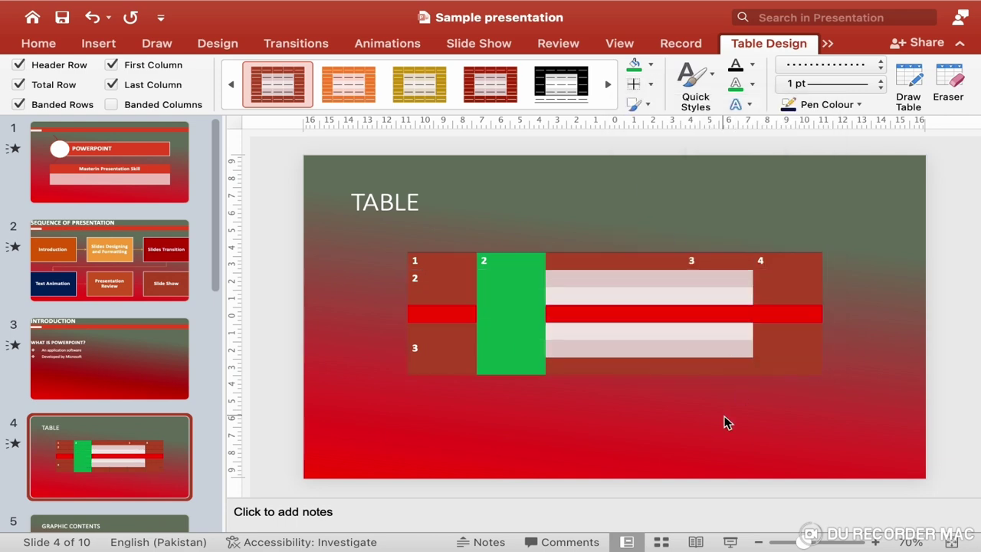
pyautogui.click(656, 299)
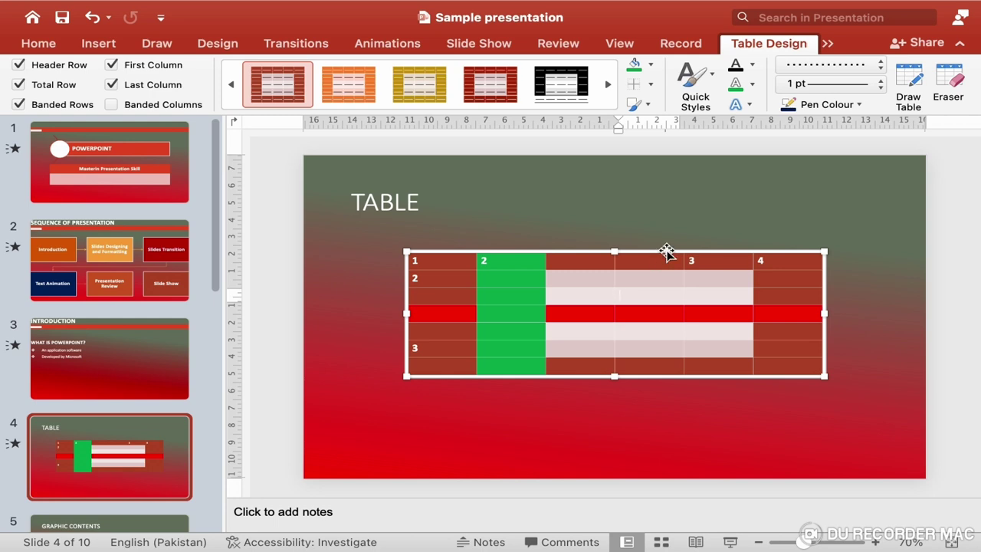
pyautogui.click(666, 250)
# Apply Top Border and Bottom Border to the selected table
pyautogui.click(651, 85)
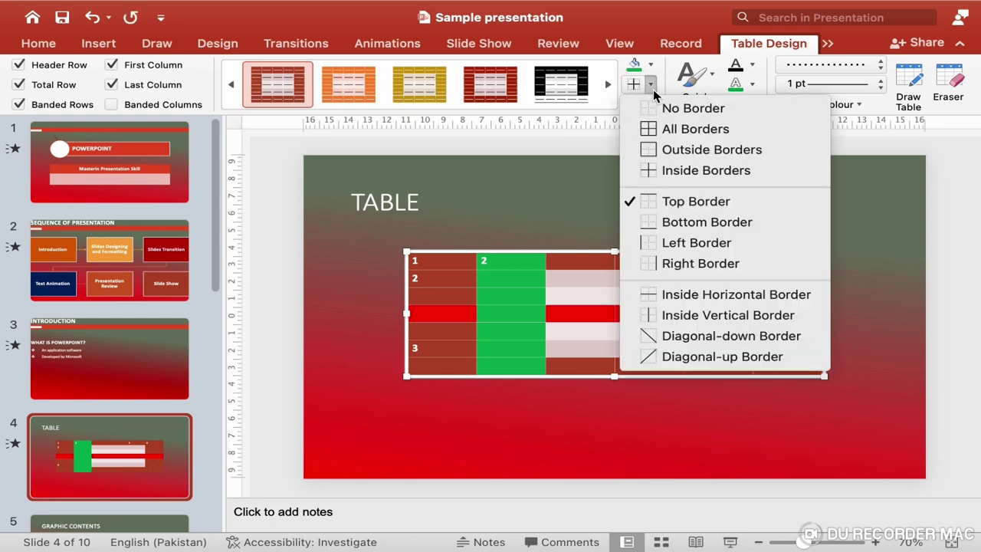
pyautogui.click(641, 204)
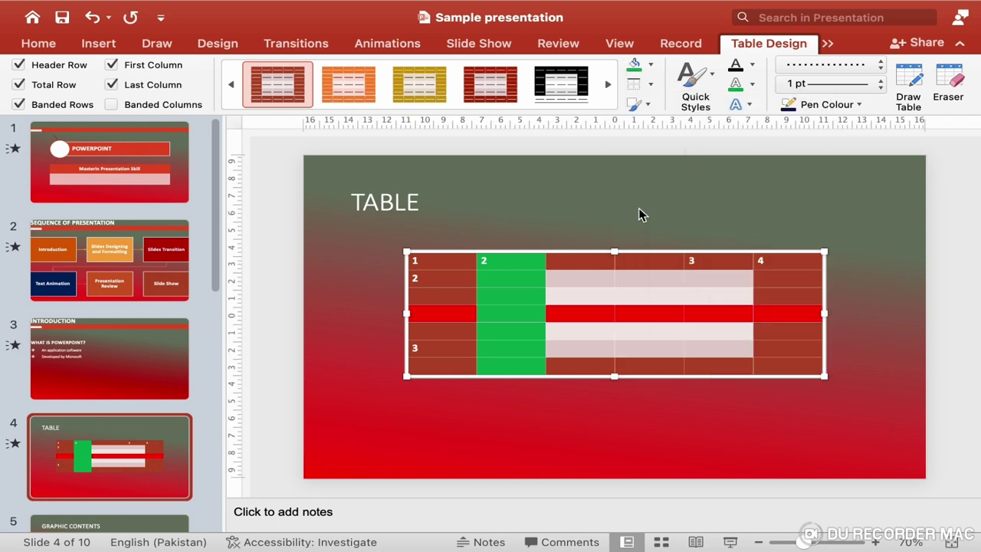
pyautogui.click(651, 85)
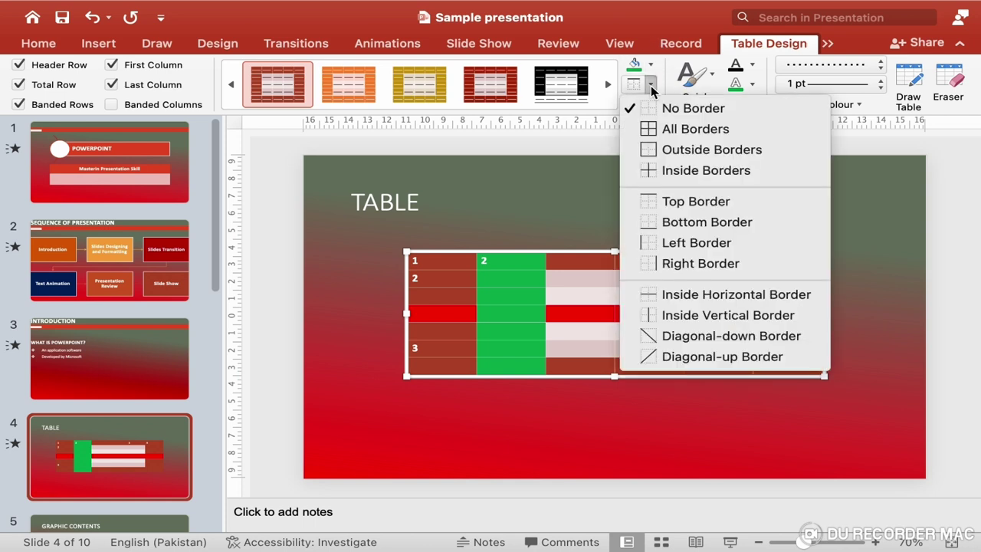
pyautogui.click(651, 222)
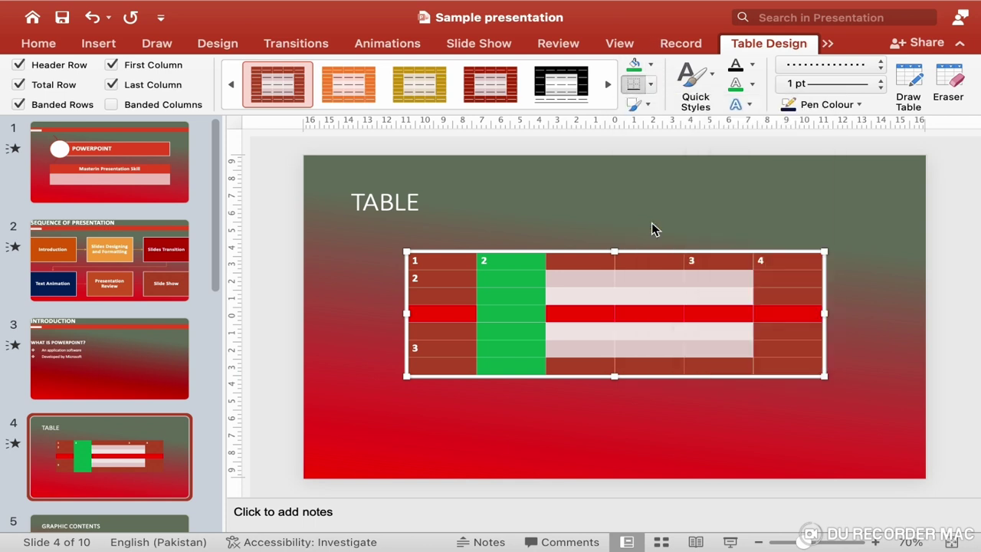
pyautogui.click(653, 431)
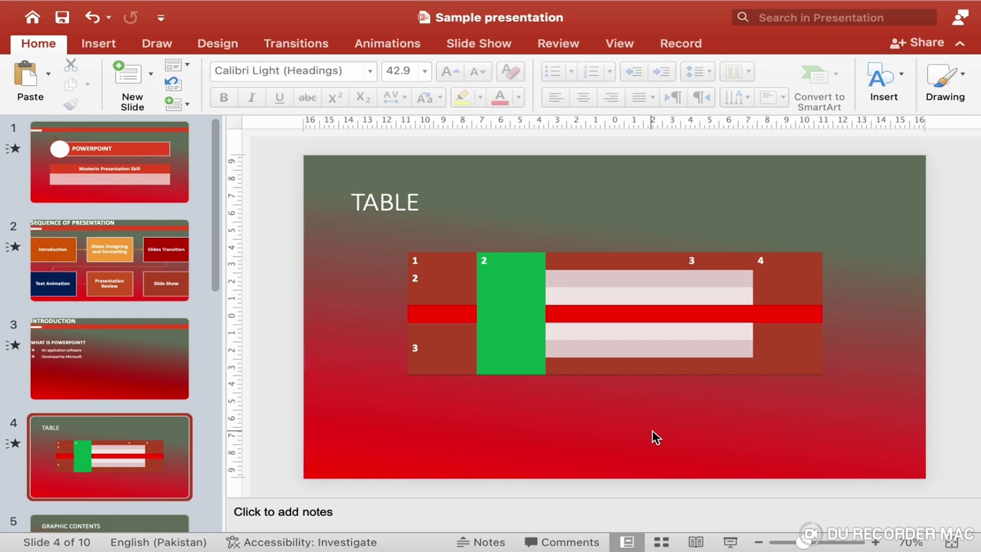
pyautogui.click(657, 360)
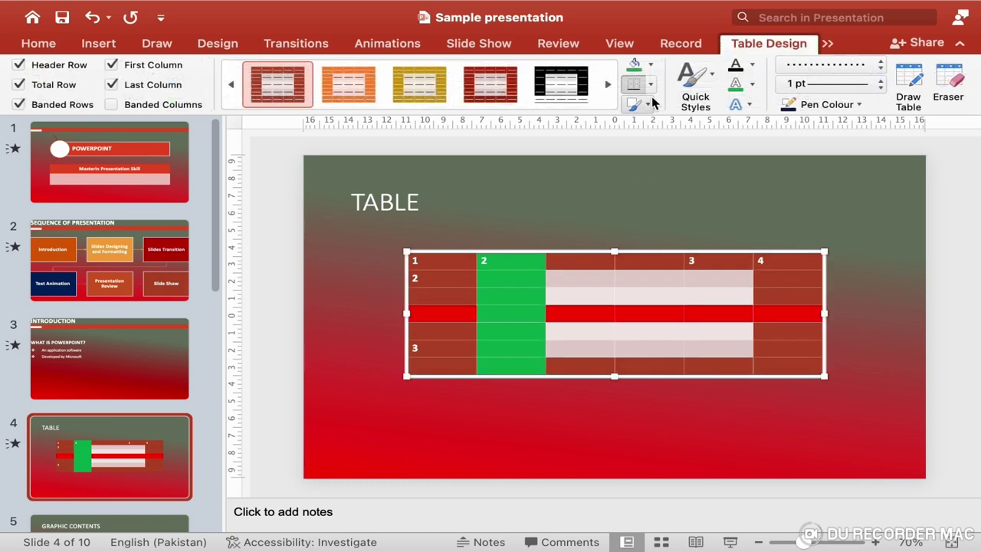
pyautogui.click(650, 89)
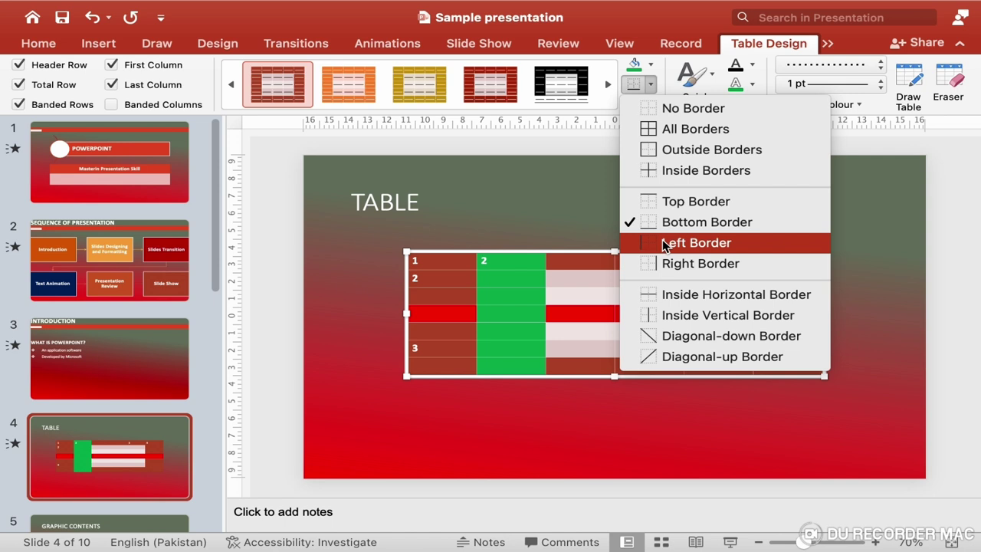
# Set the pen to a solid 6 pt yellow line and apply All Borders
pyautogui.click(682, 138)
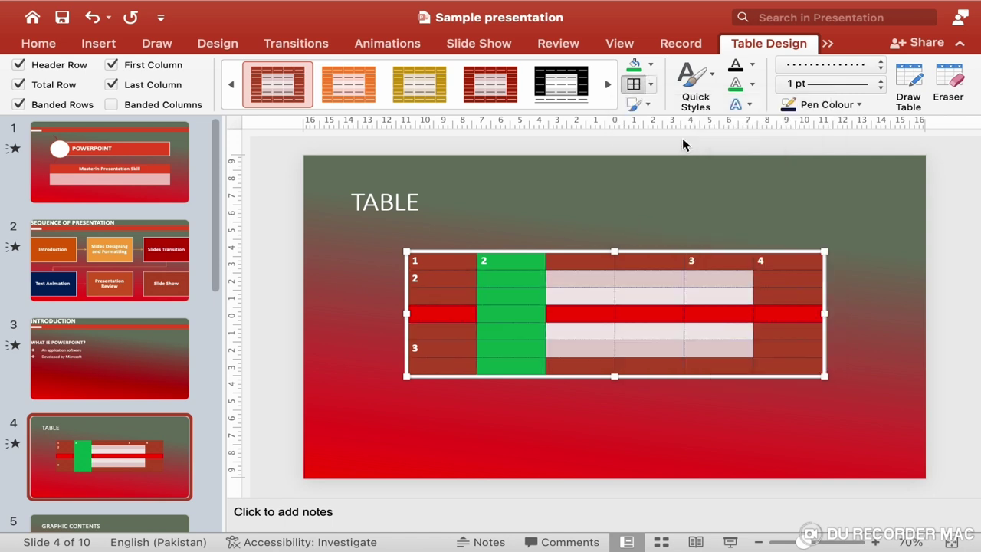
pyautogui.click(878, 69)
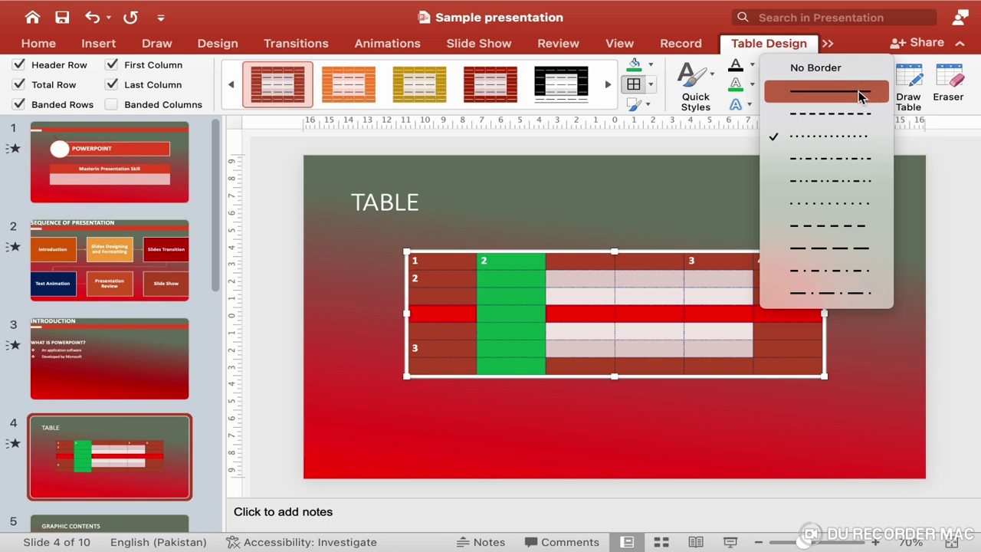
pyautogui.click(861, 92)
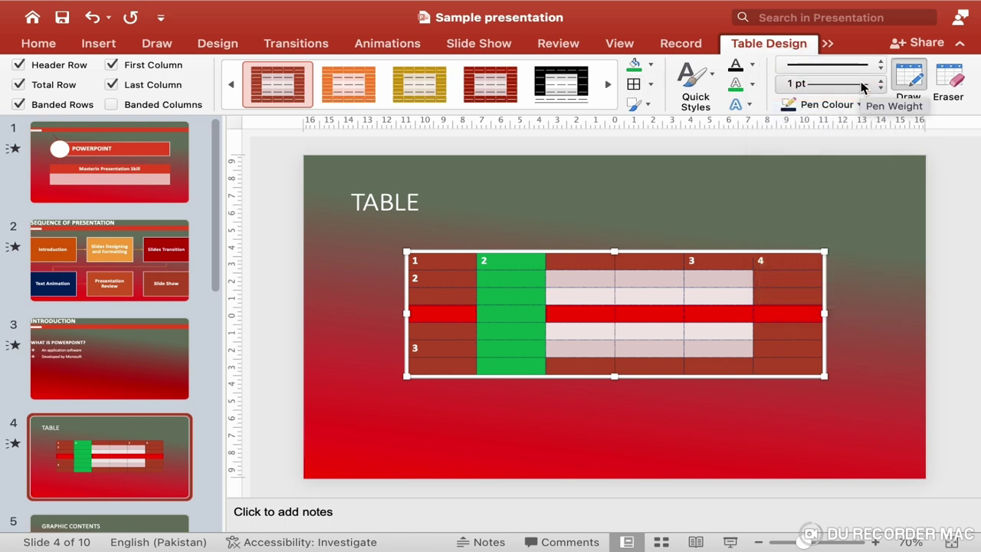
pyautogui.click(861, 82)
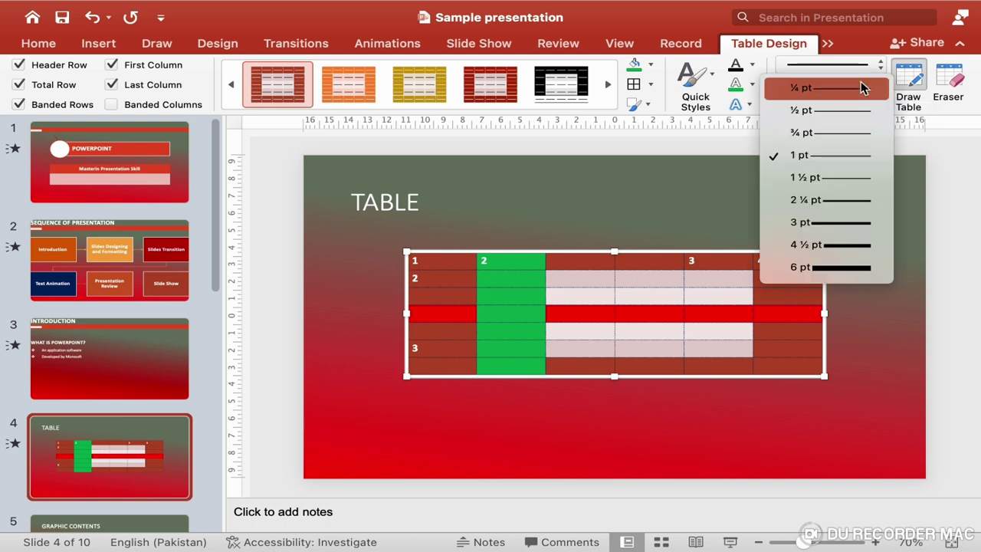
pyautogui.click(851, 265)
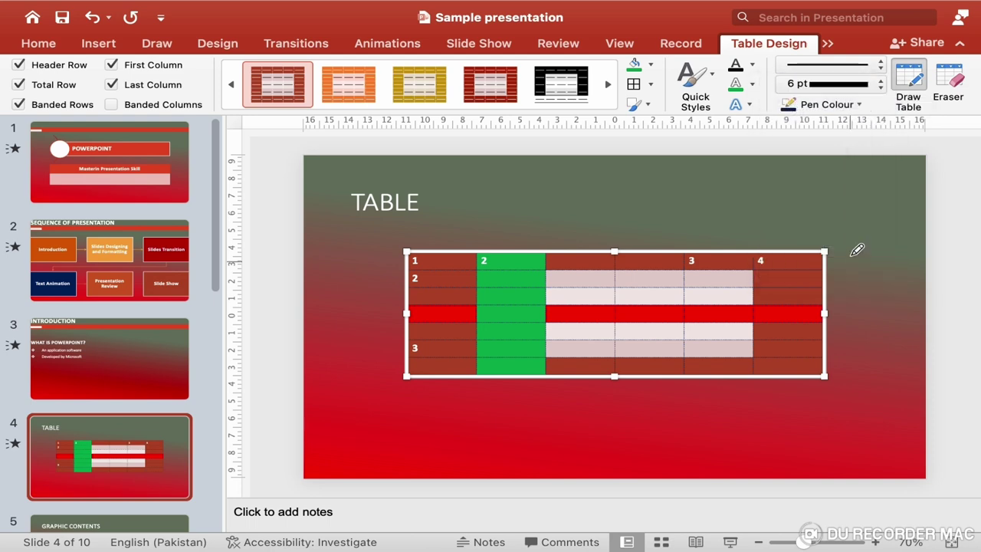
pyautogui.click(858, 105)
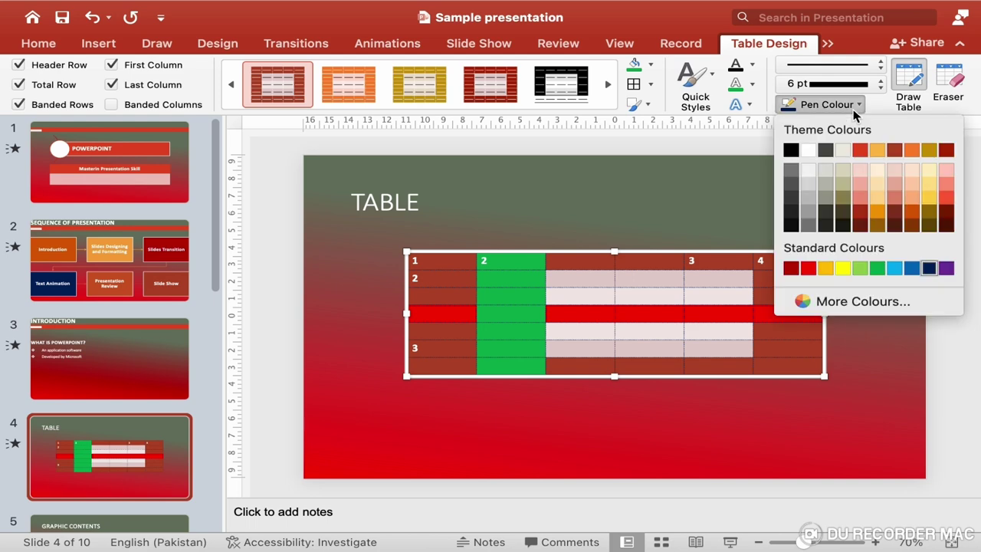
pyautogui.click(842, 267)
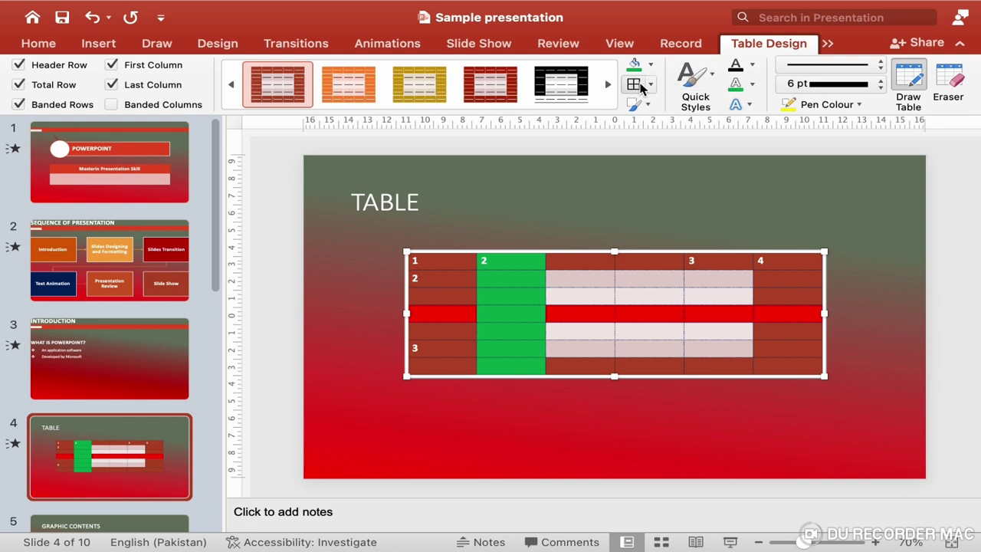
pyautogui.click(637, 87)
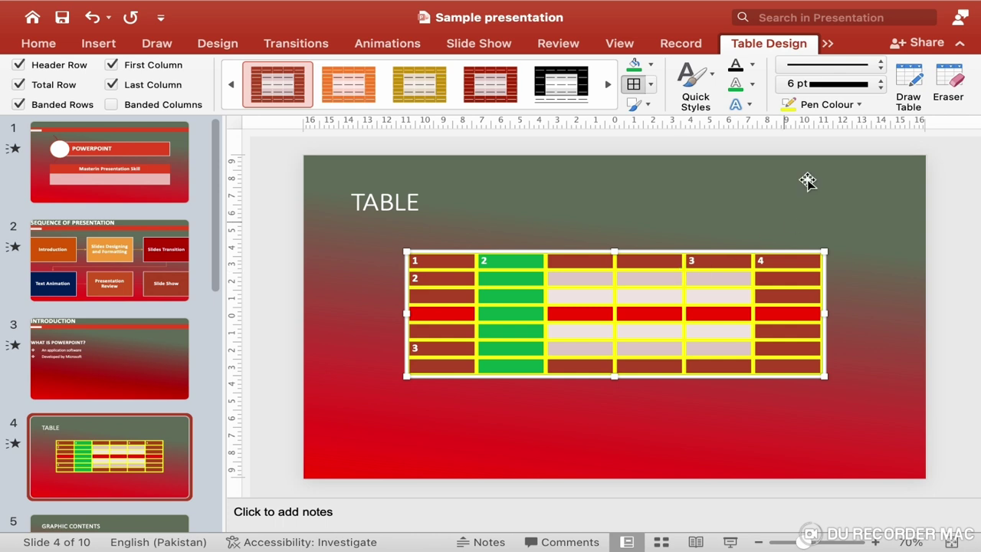
# Change the pen weight to 2¼ pt and reapply the yellow borders to all cells
pyautogui.click(859, 86)
pyautogui.moveTo(828, 15)
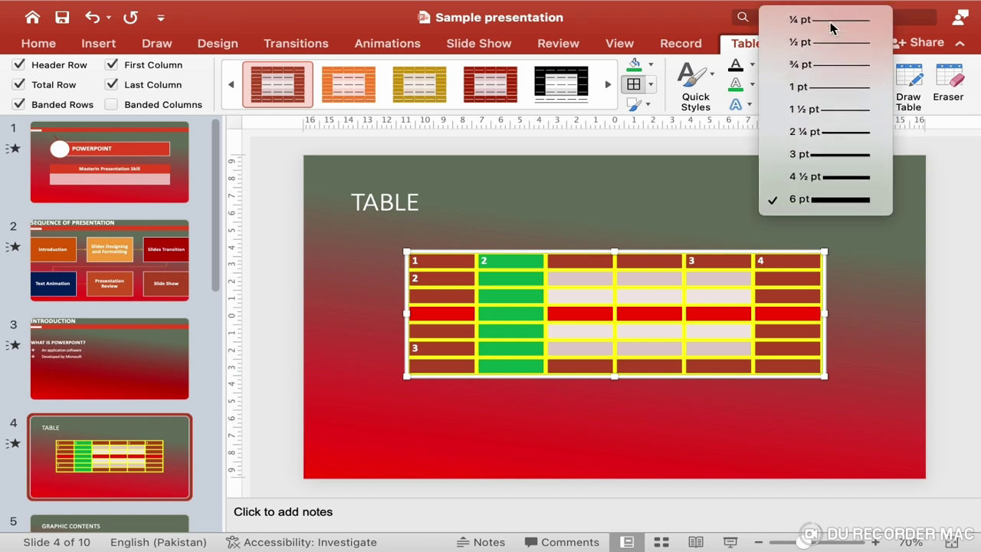
pyautogui.click(846, 141)
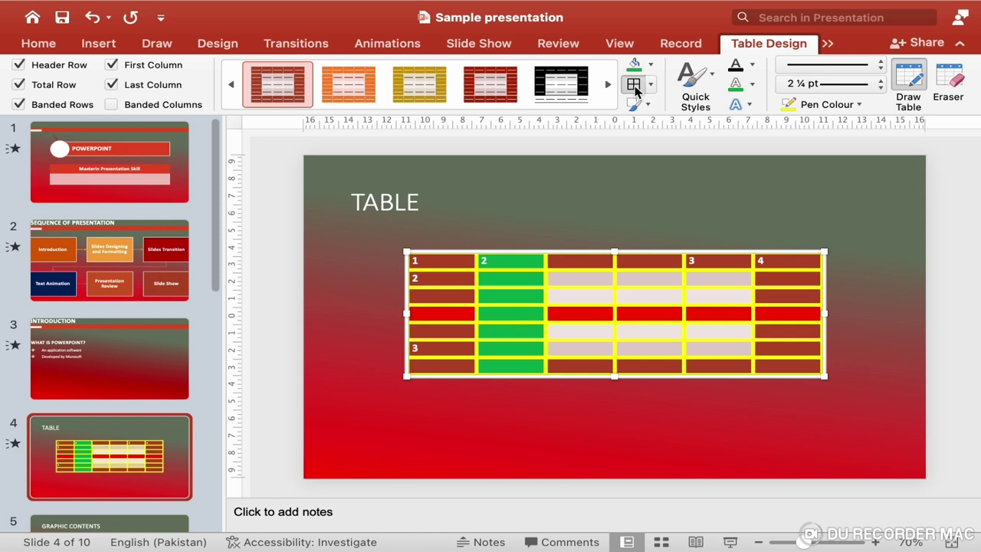
pyautogui.click(635, 87)
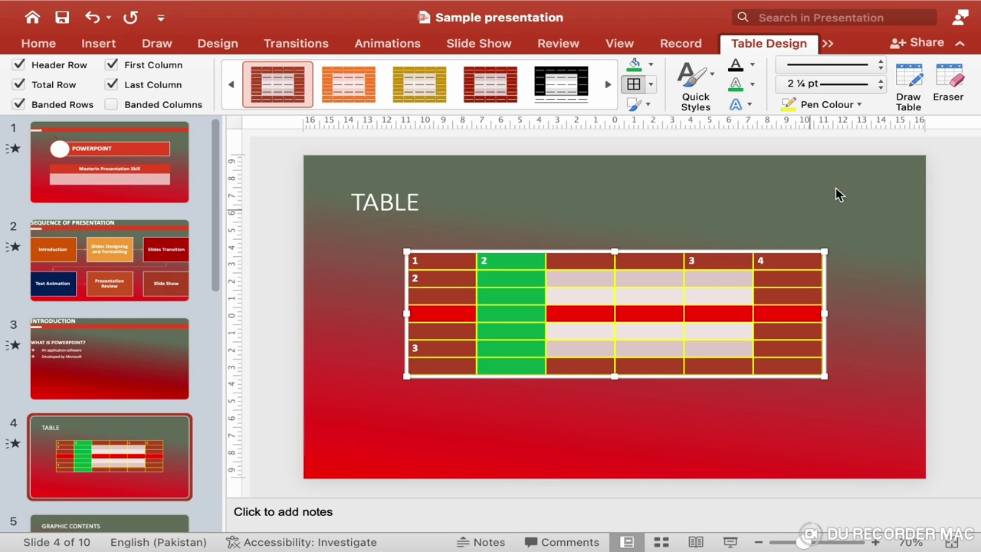
# With the Eraser, remove the lines between columns 3 and 4 and beside the green column
pyautogui.click(948, 93)
pyautogui.write('4')
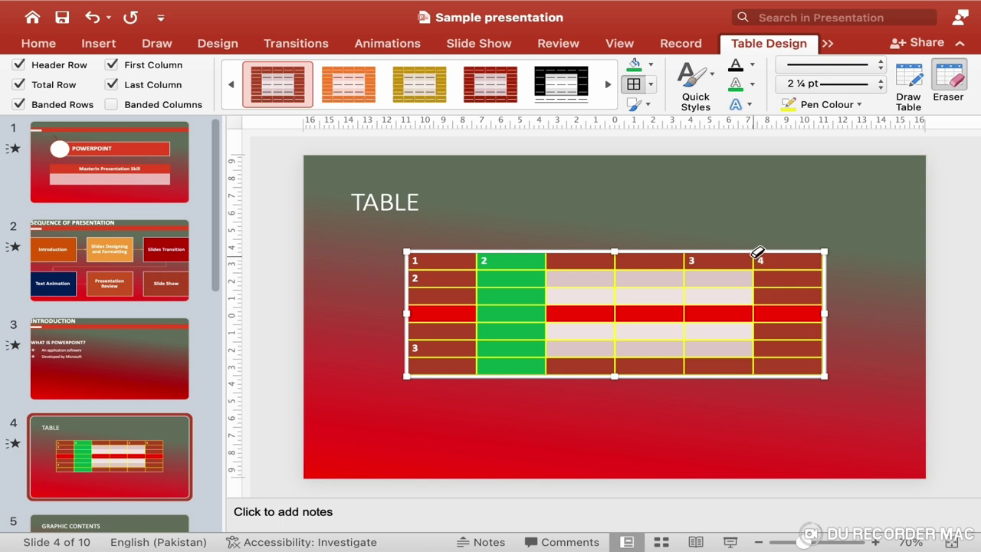
pyautogui.moveTo(757, 252); pyautogui.dragTo(766, 366)
pyautogui.click(765, 365)
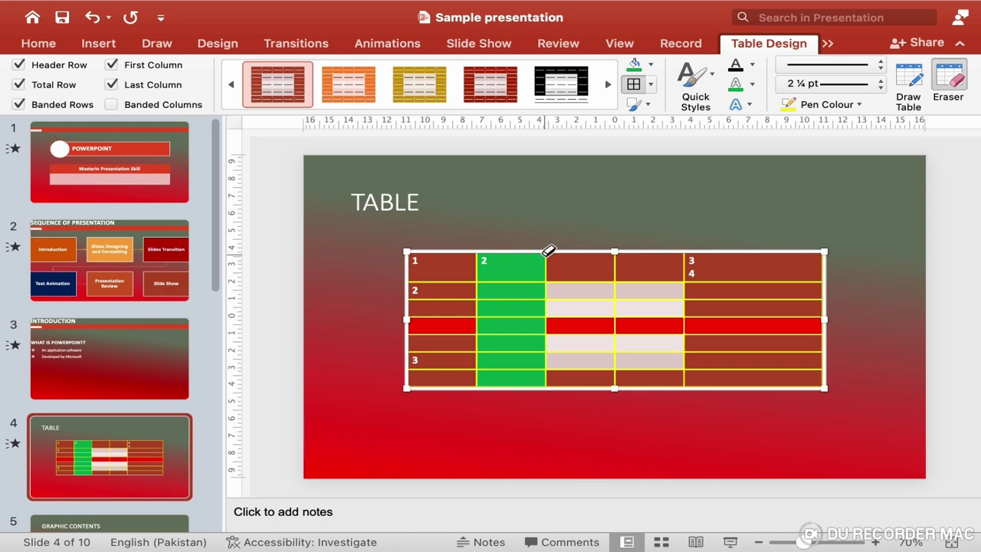
pyautogui.moveTo(549, 251); pyautogui.dragTo(539, 387)
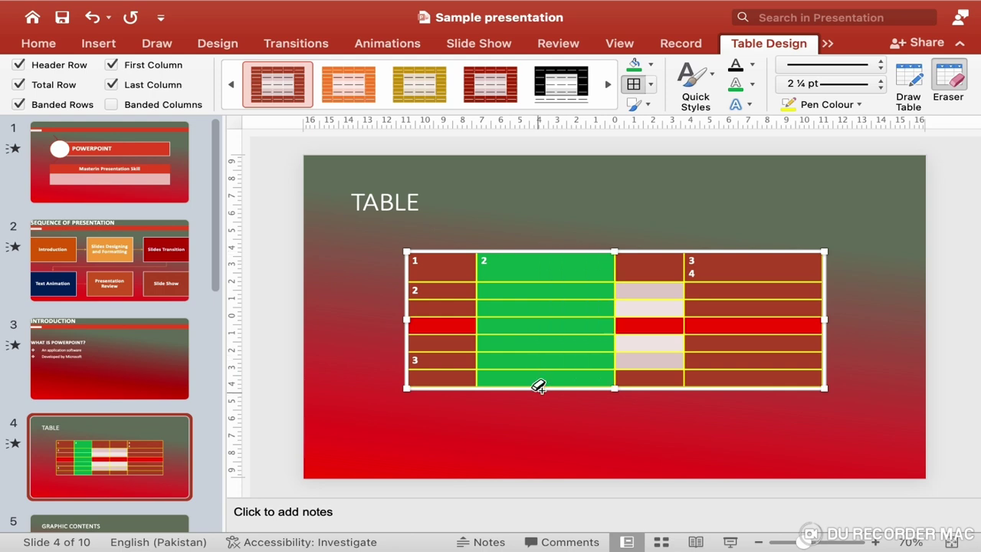
# Erase lines to merge a first-column cell, green-column cells, and the red row with the row below
pyautogui.click(444, 317)
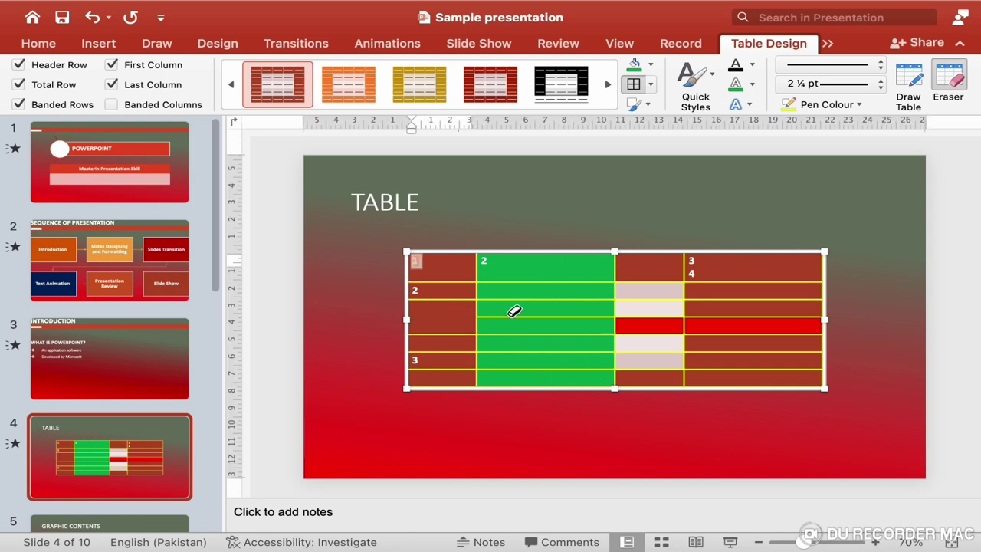
pyautogui.click(588, 314)
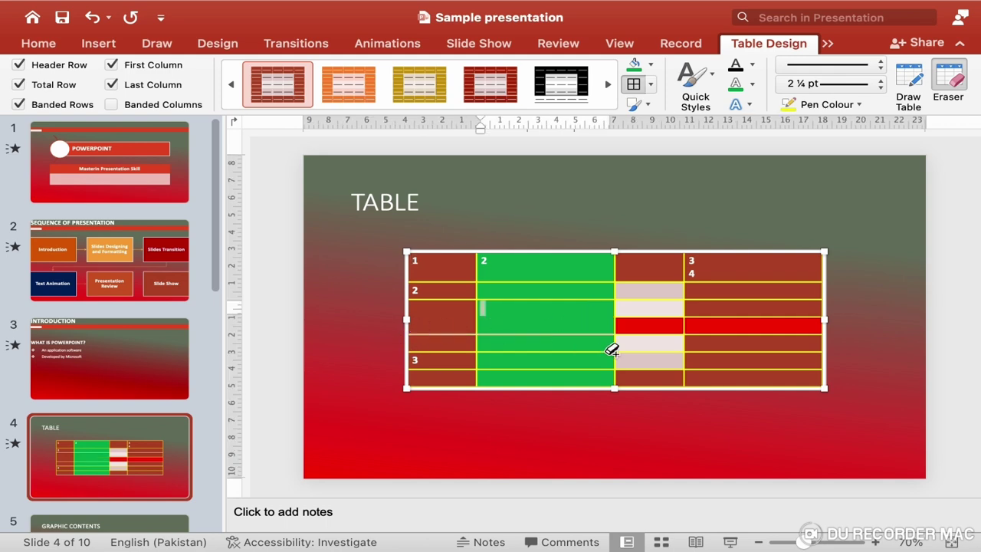
pyautogui.click(622, 335)
pyautogui.click(800, 335)
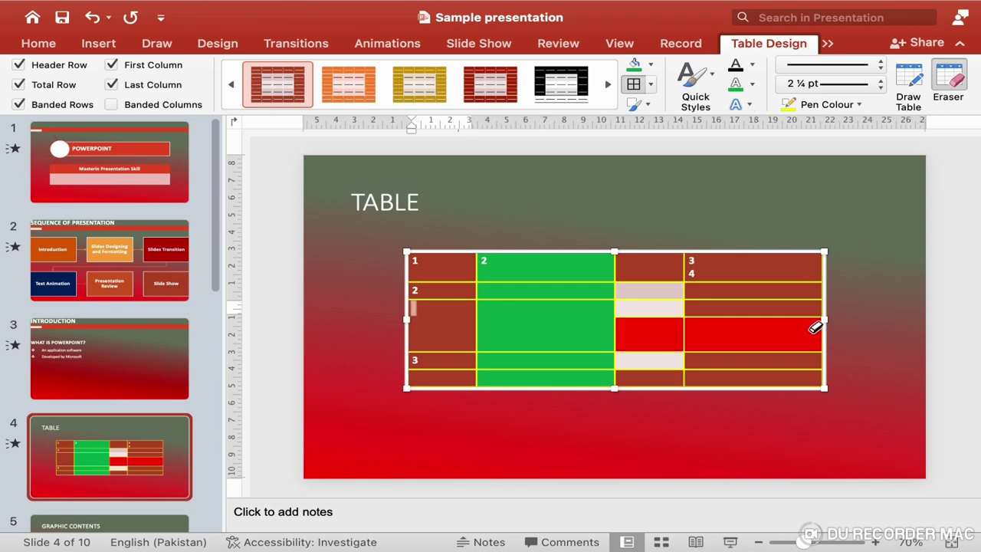
# Draw a horizontal line across the first and green columns with Draw Table
pyautogui.click(912, 90)
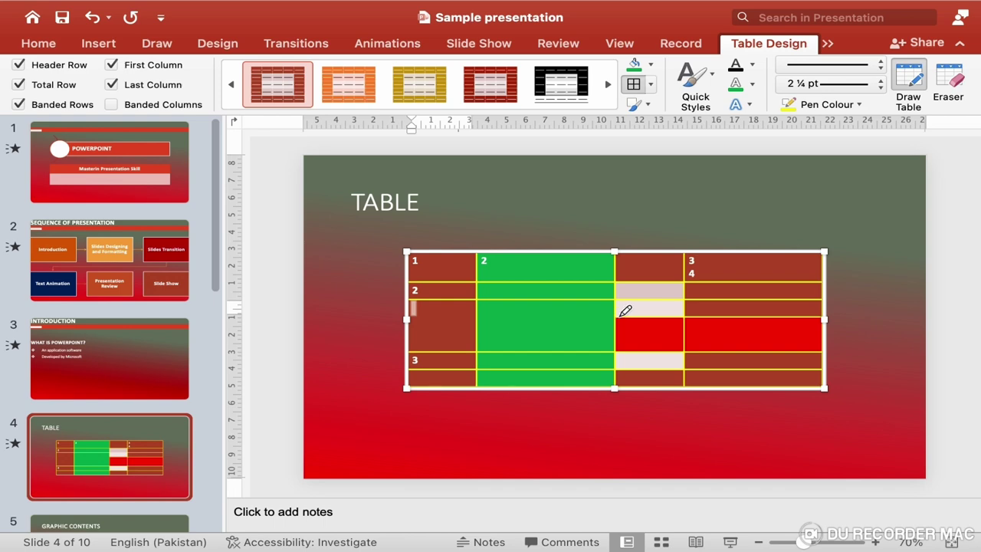
pyautogui.moveTo(617, 316); pyautogui.dragTo(403, 285)
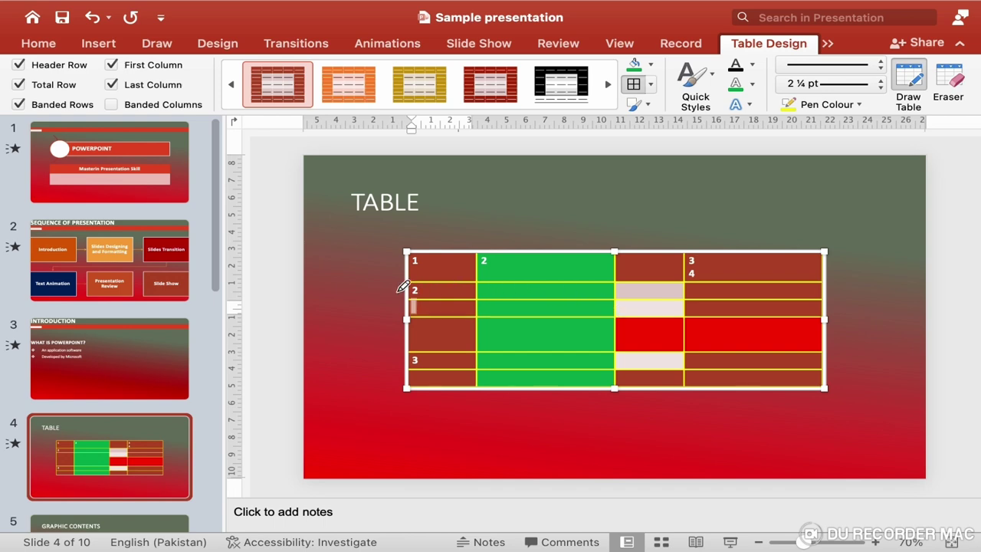